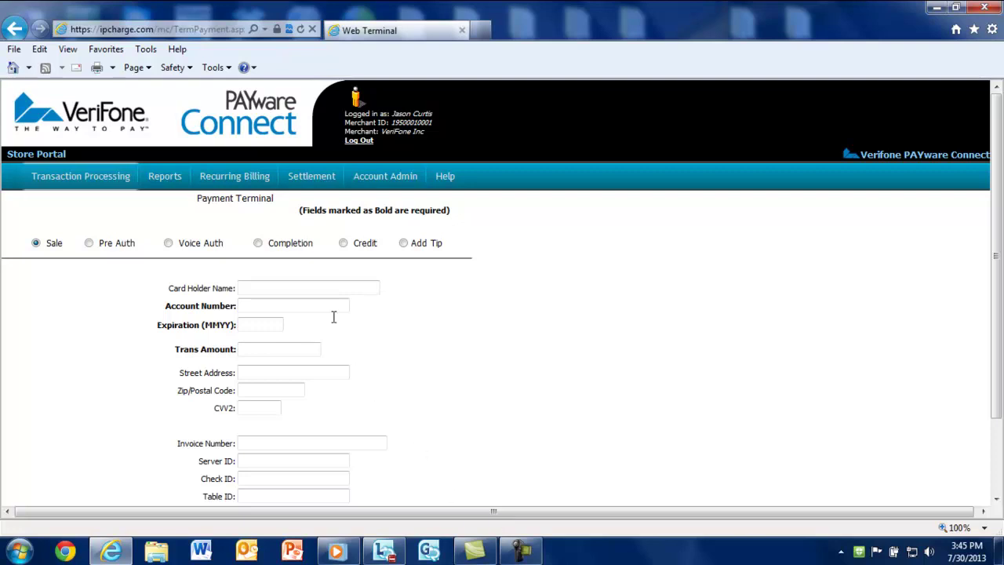
# - Show the Recurring Billing menu's dropdown from the Payment Terminal page
pyautogui.moveTo(234, 179)
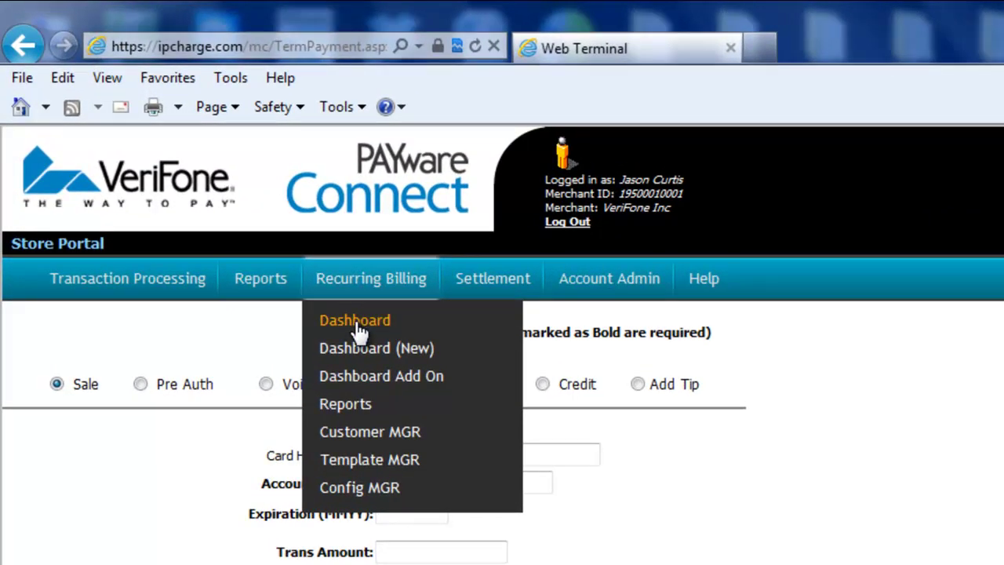
# - Open the Recurring Billing Dashboard and scroll through the active contracts list
pyautogui.click(355, 322)
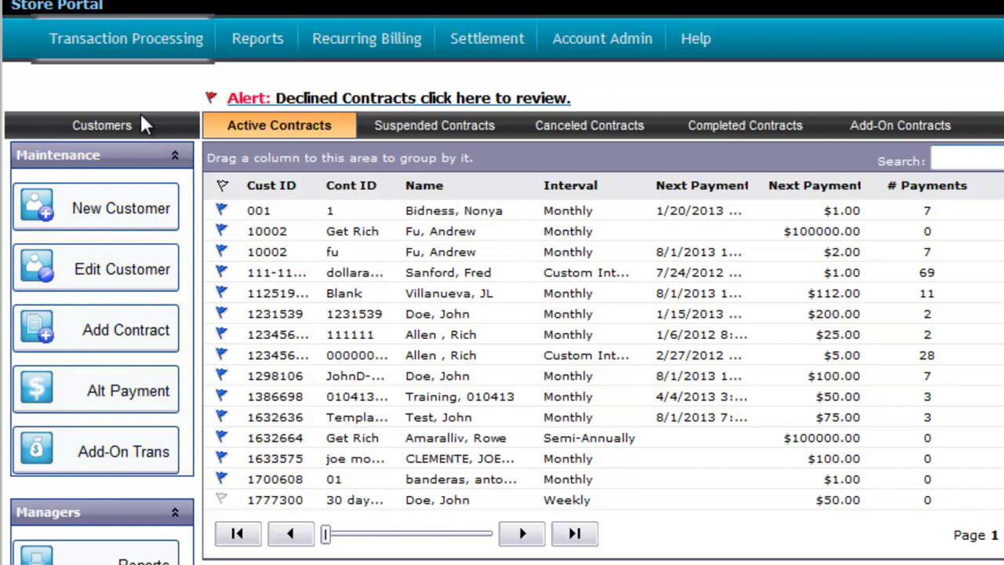
pyautogui.scroll(-5, 142, 117)
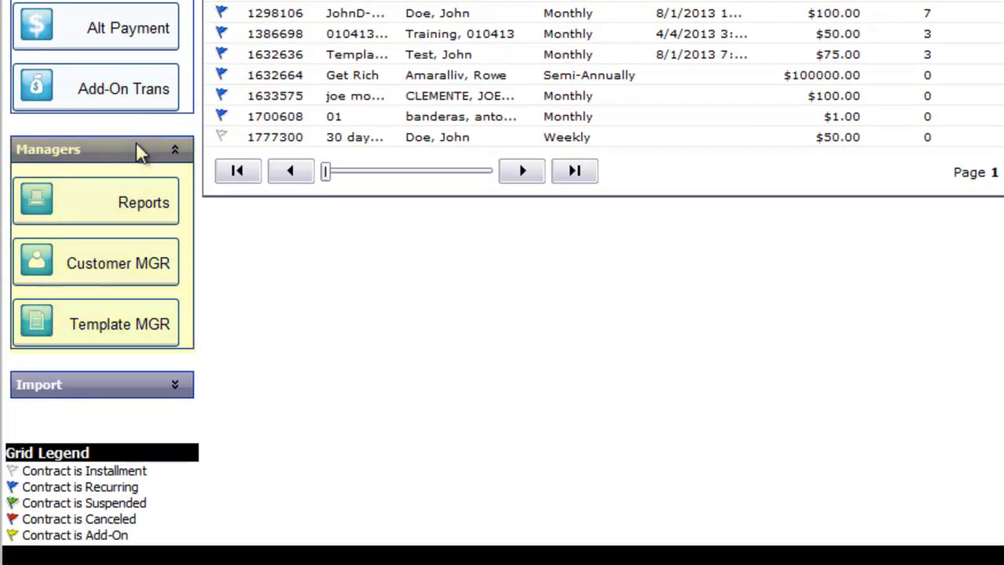
pyautogui.scroll(5, 137, 145)
pyautogui.moveTo(373, 53)
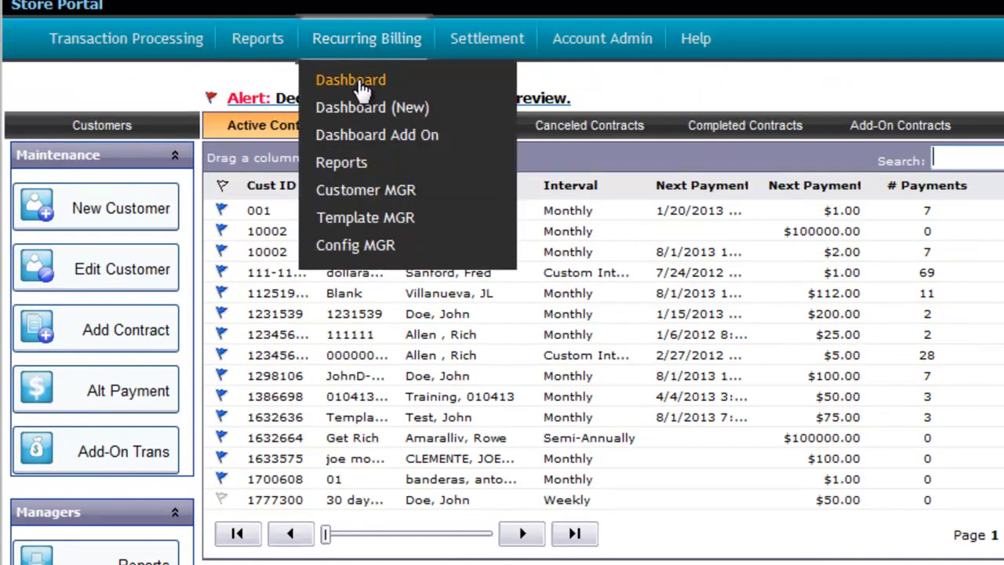
pyautogui.scroll(-5, 198, 265)
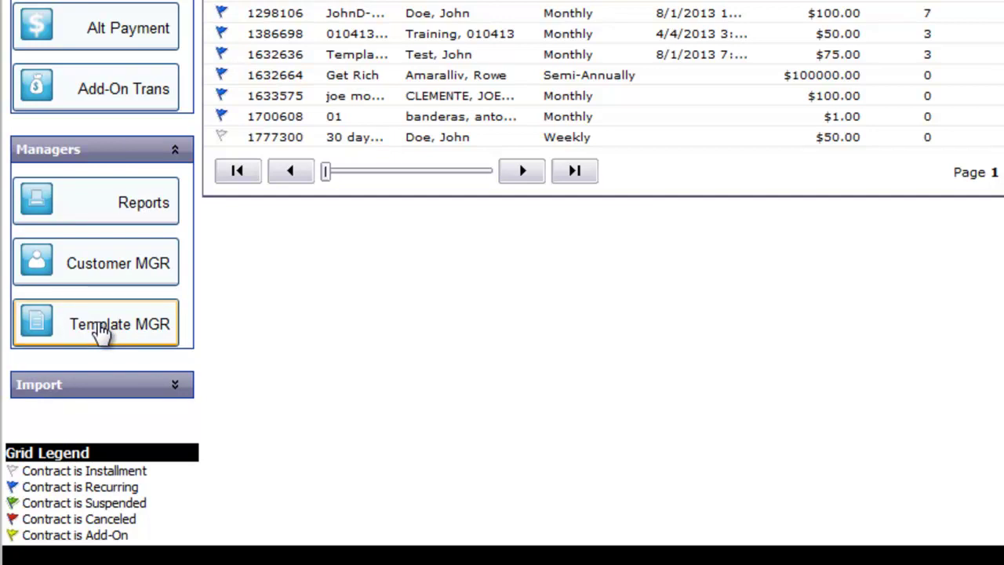
# - Go to Template MGR and start a new Contract Details template
pyautogui.click(98, 324)
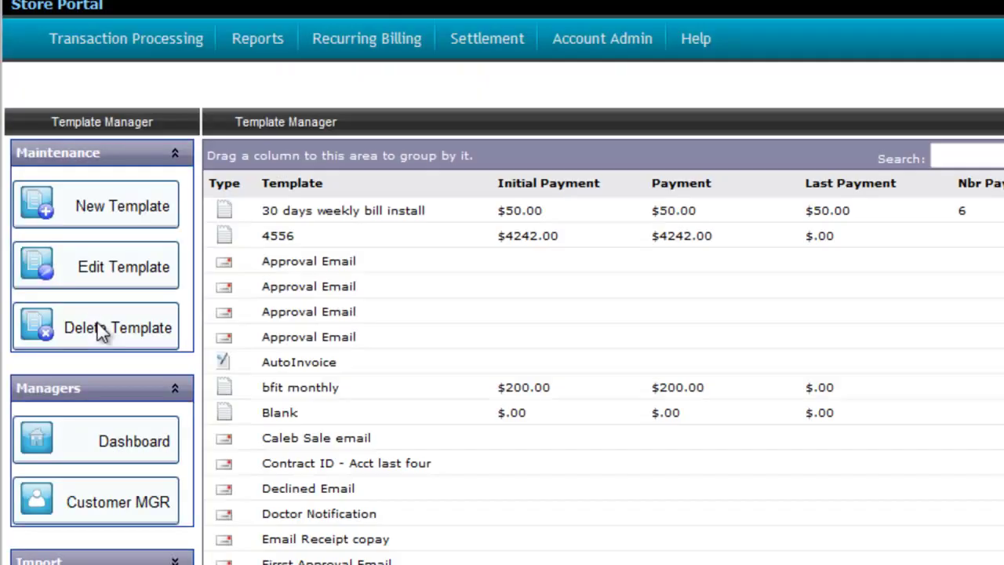
pyautogui.click(135, 207)
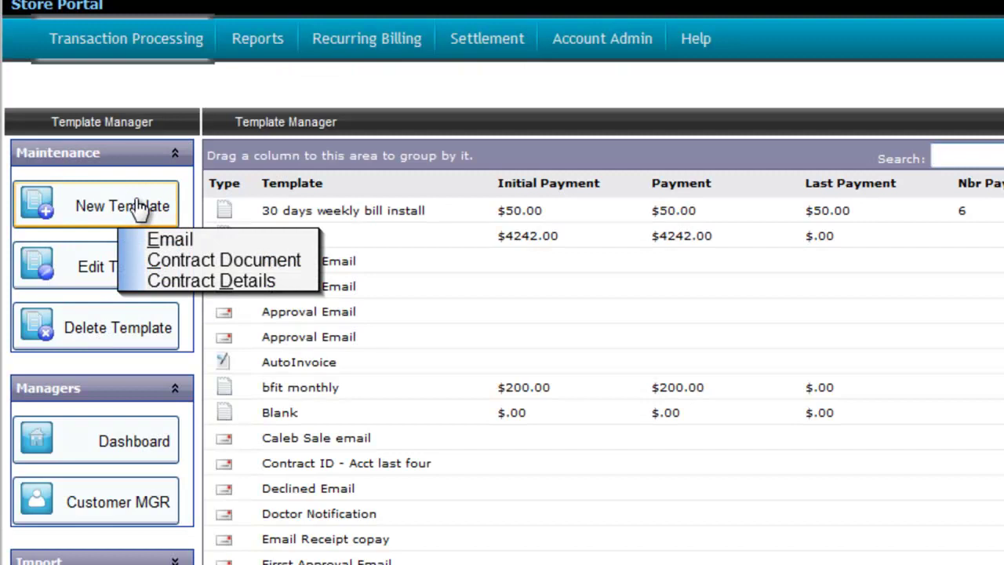
pyautogui.click(190, 281)
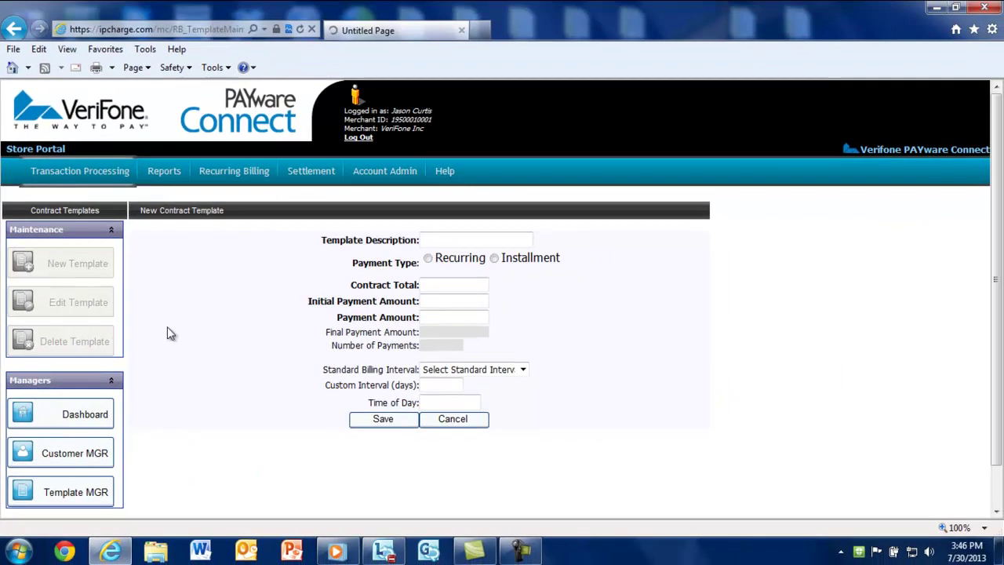
# - Describe the template as 'Health Club Recurring Demo' and set the payment type to Installment
pyautogui.click(696, 141)
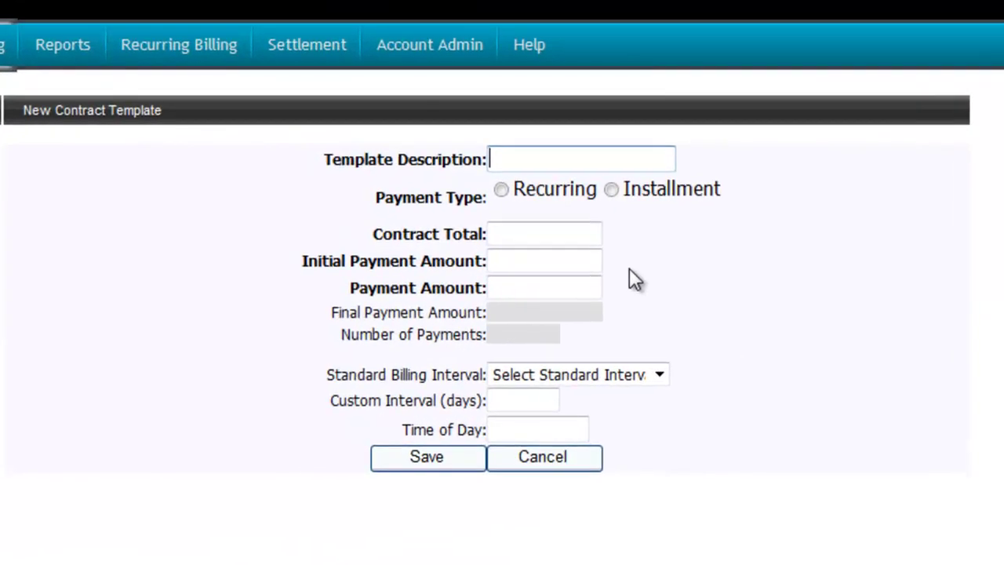
pyautogui.write('Health Club ')
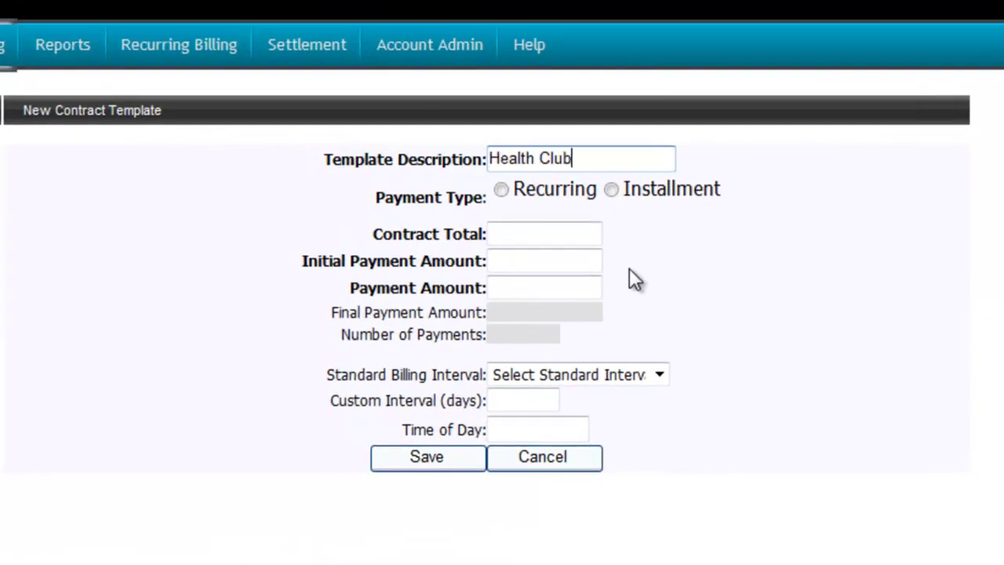
pyautogui.write('Recurring Demo')
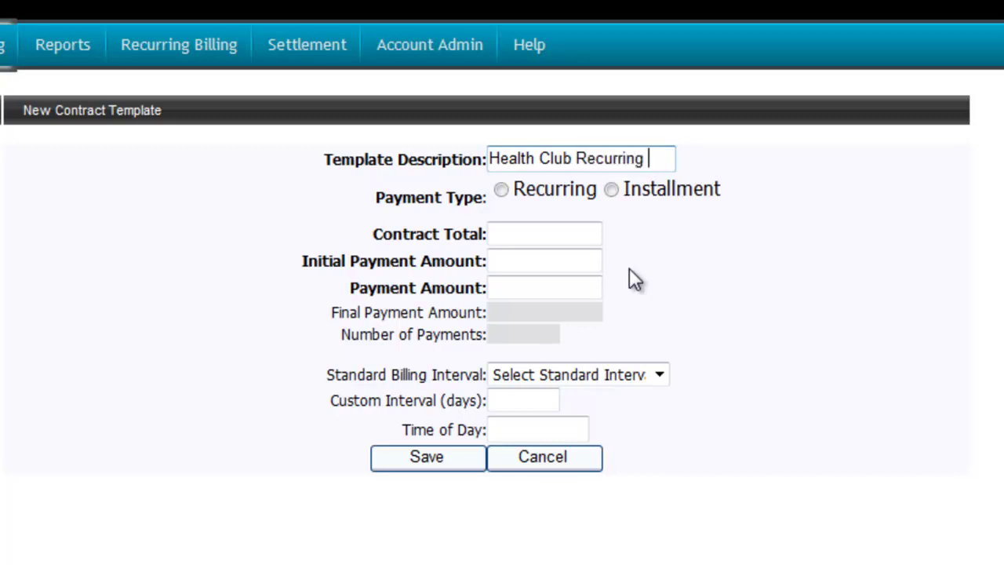
pyautogui.click(502, 191)
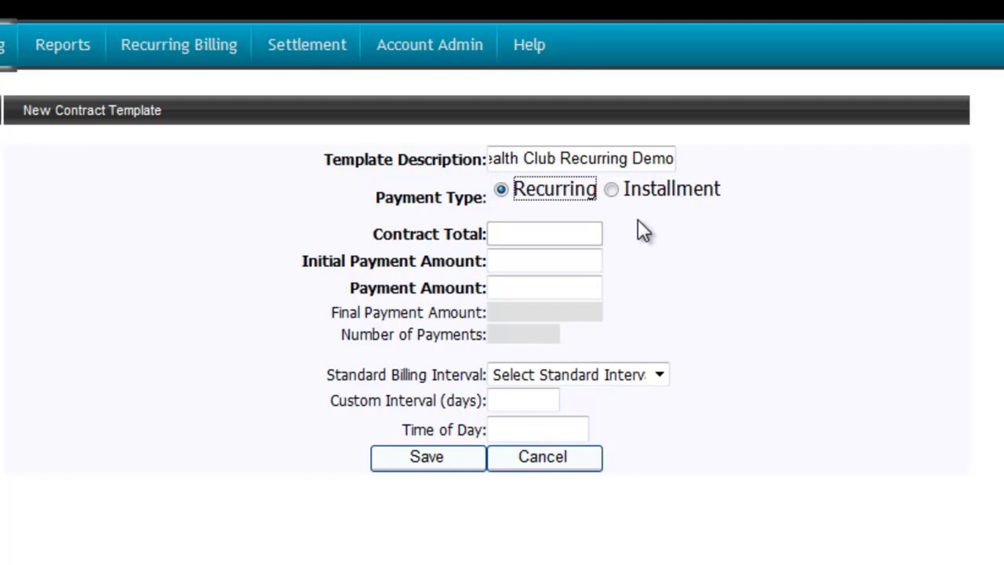
pyautogui.click(612, 192)
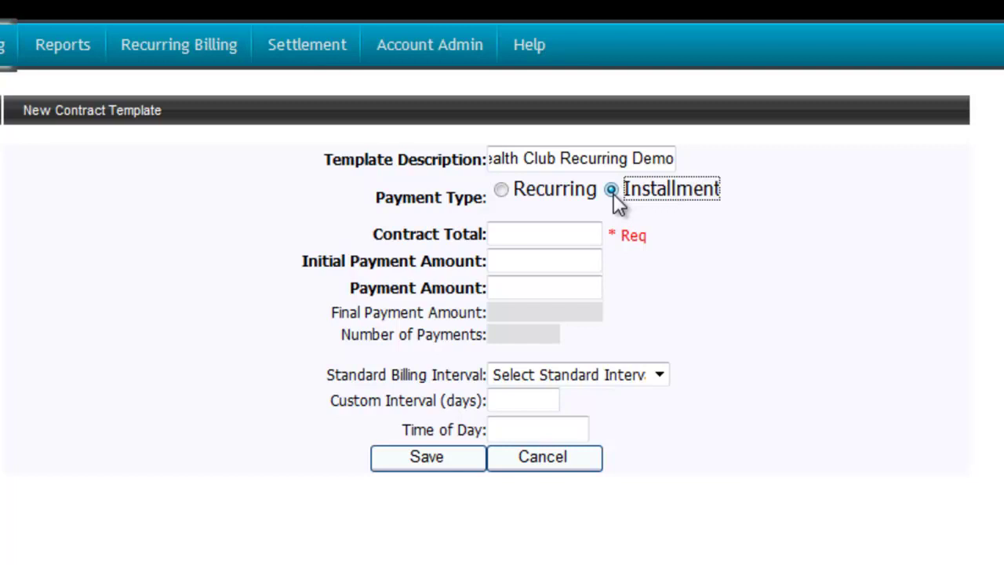
# - Set the template to Recurring with $100 initial payment, $50 payments, billed Monthly
pyautogui.click(501, 191)
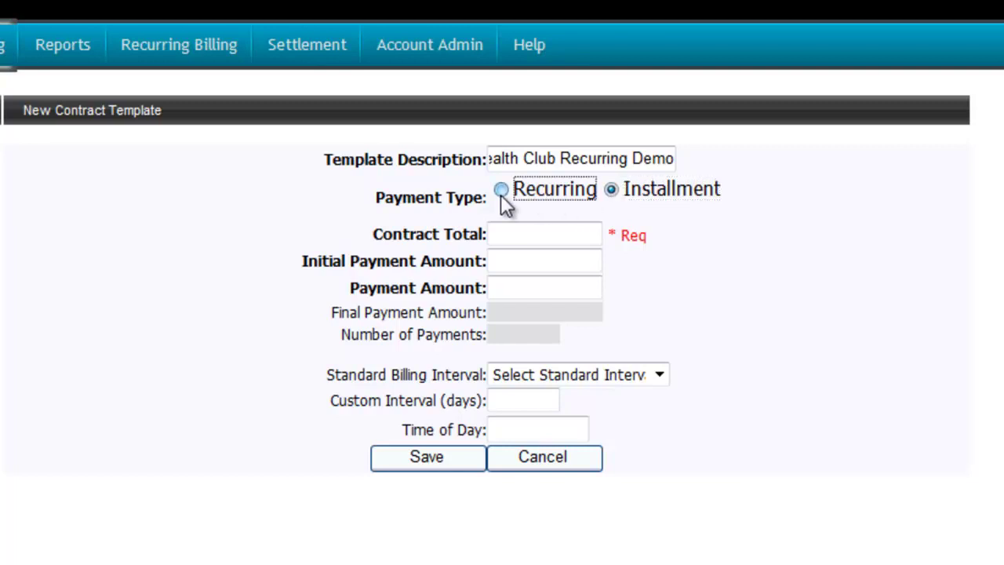
pyautogui.click(594, 262)
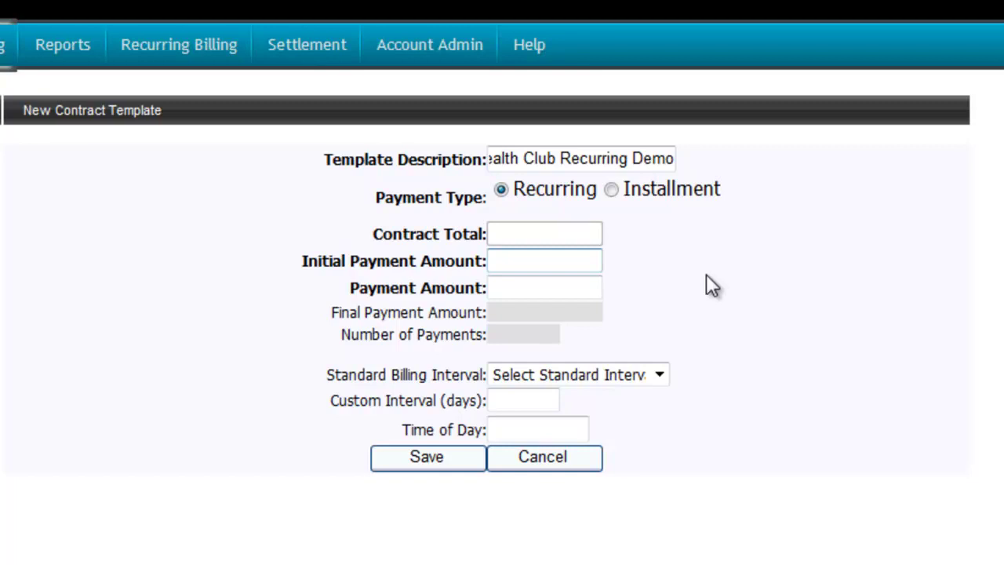
pyautogui.write('100')
pyautogui.press('Tab')
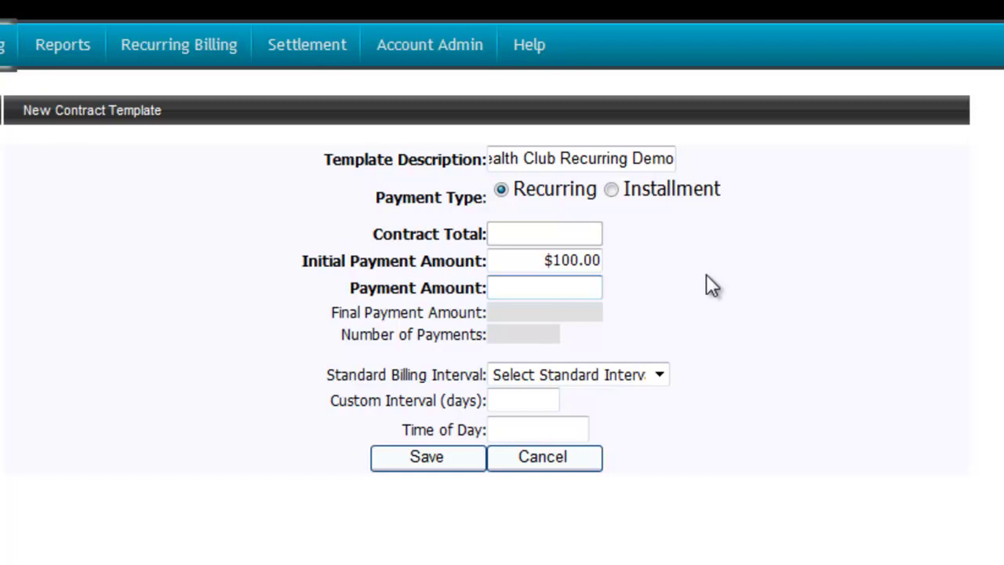
pyautogui.write('50')
pyautogui.press('Tab')
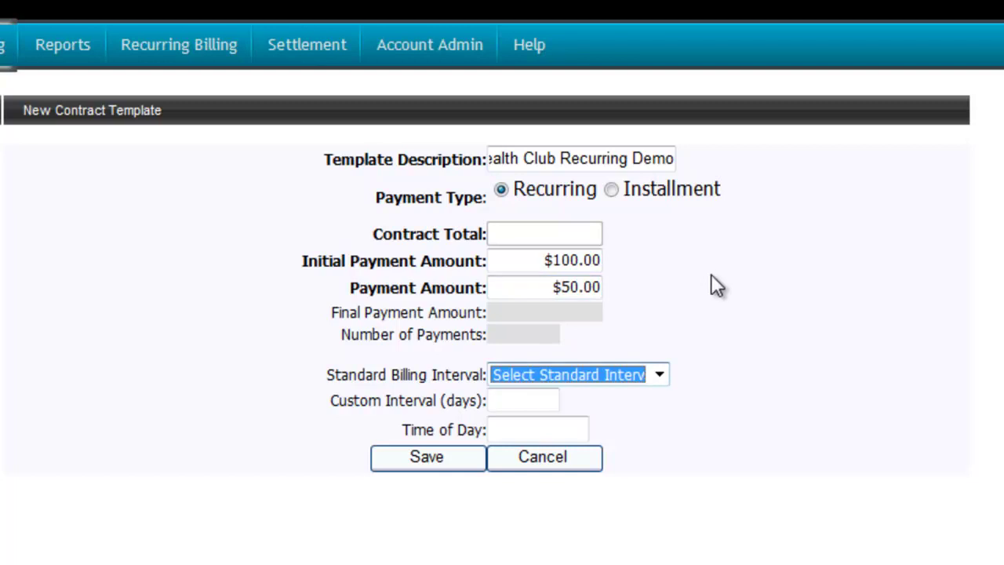
pyautogui.click(659, 374)
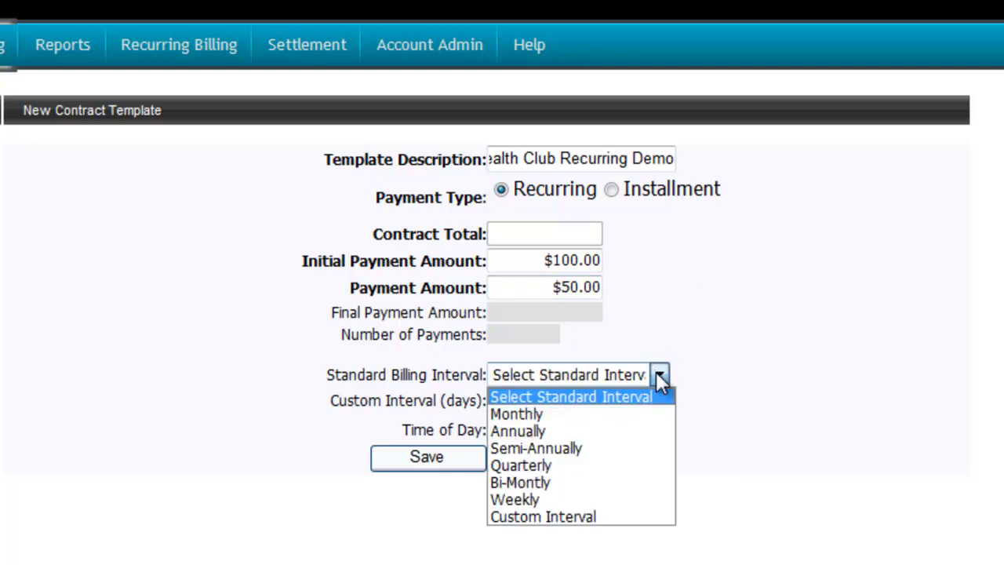
pyautogui.click(627, 413)
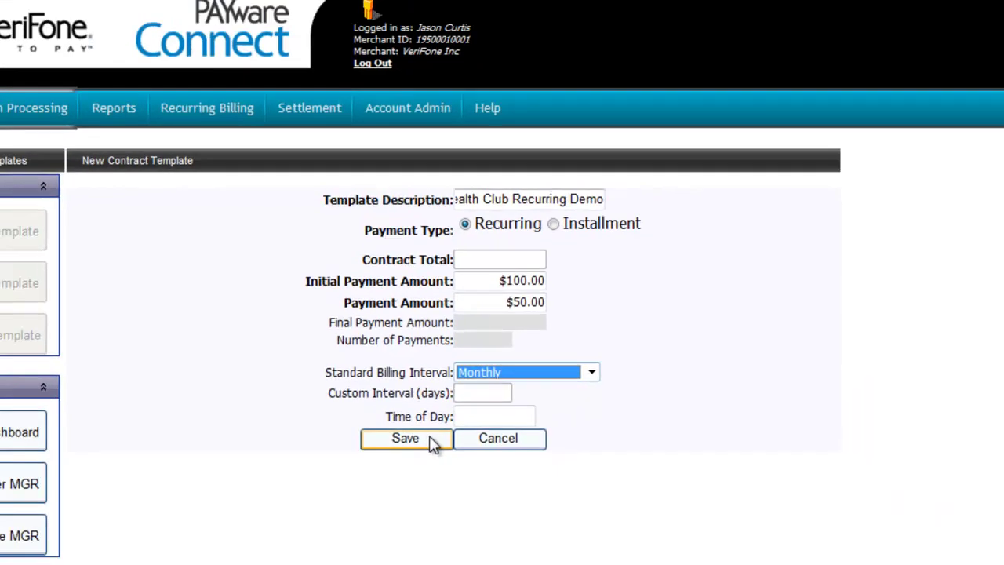
# - Save the contract template, then start a new email template described as 'Approval Email'
pyautogui.click(459, 455)
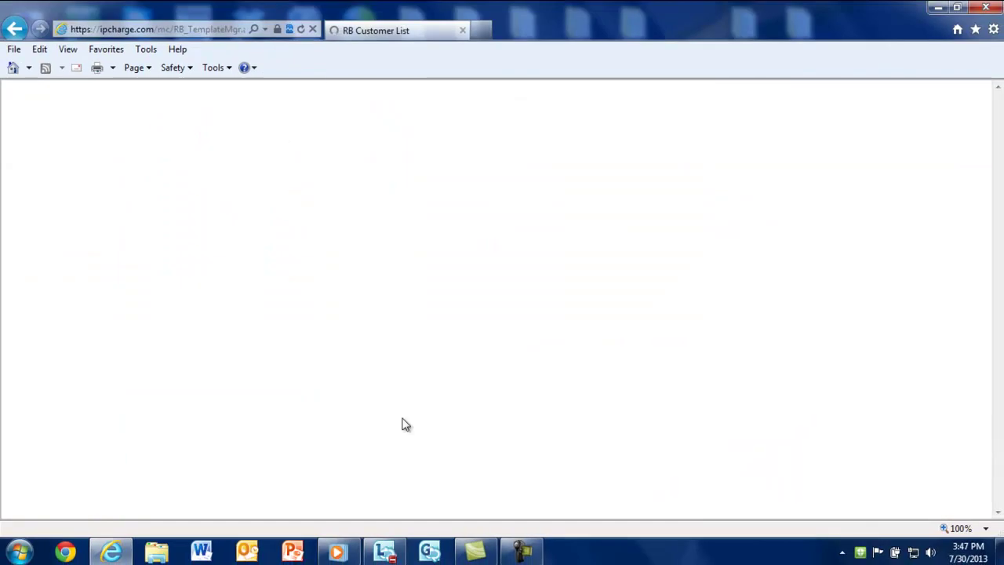
pyautogui.click(86, 284)
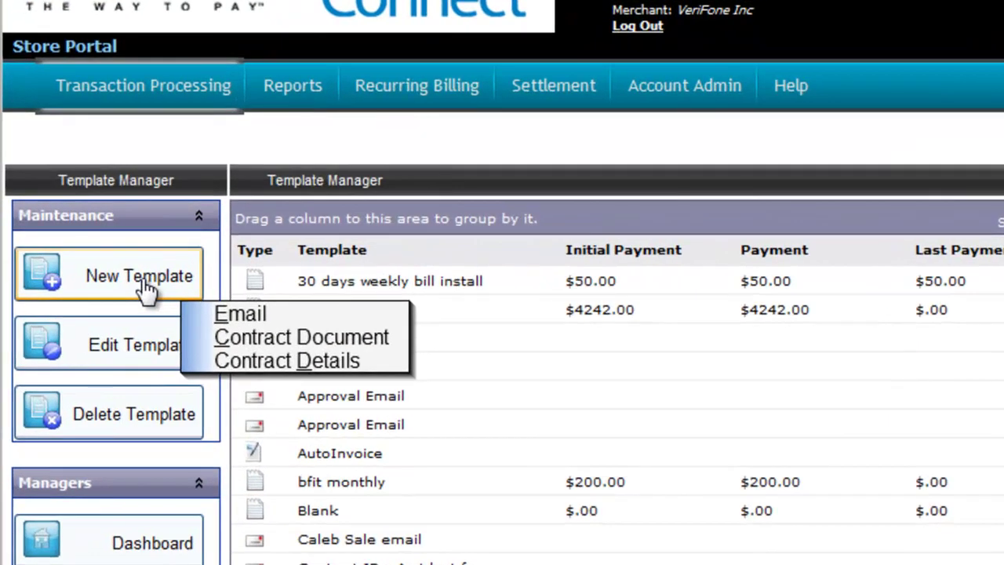
pyautogui.click(234, 314)
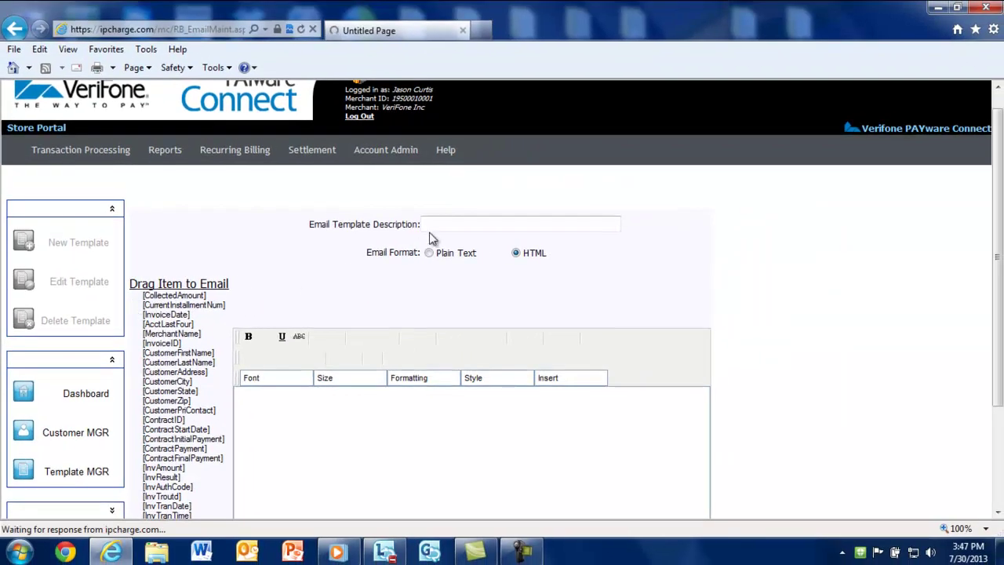
pyautogui.click(440, 226)
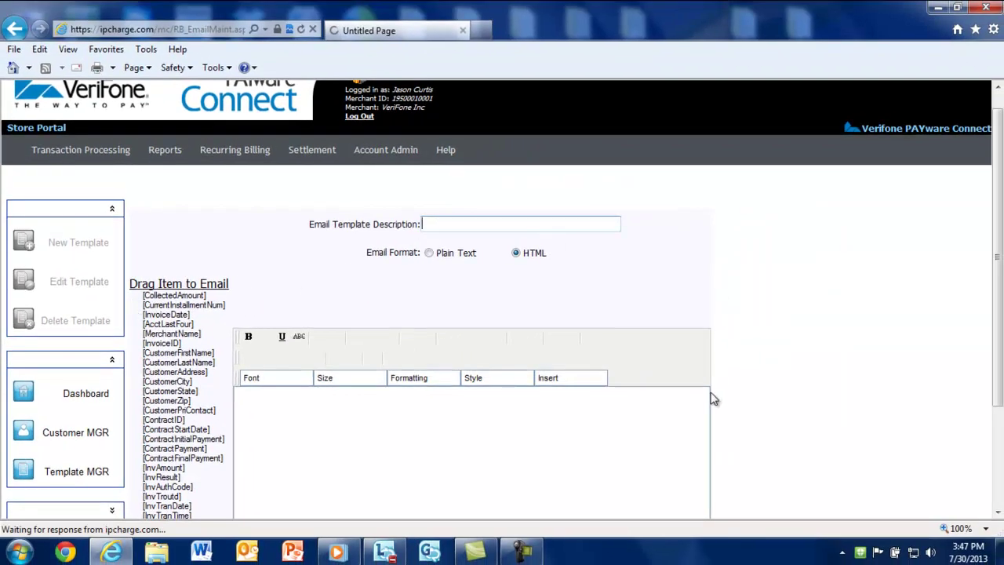
pyautogui.write('Approval Em')
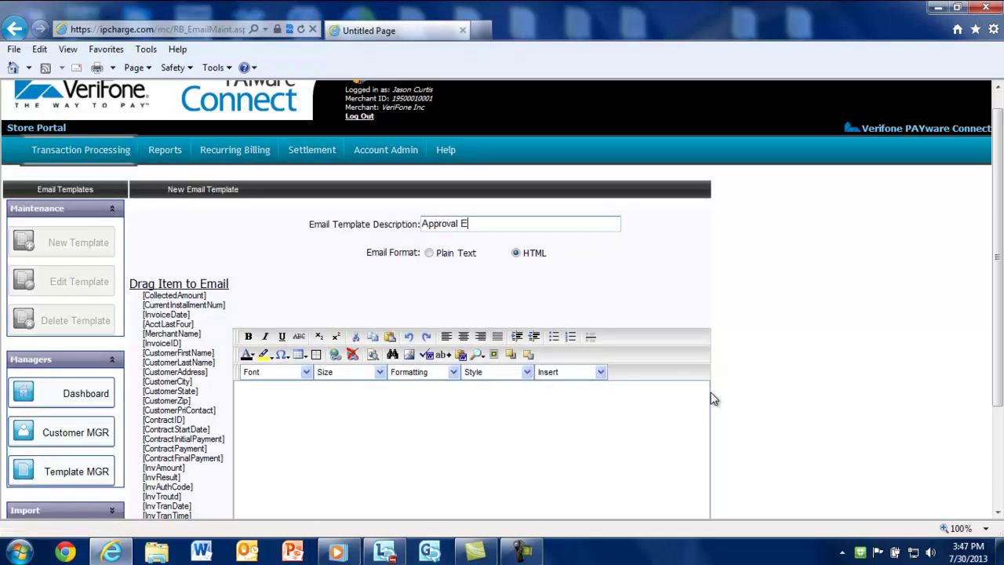
pyautogui.write('ail')
pyautogui.scroll(-2, 705, 392)
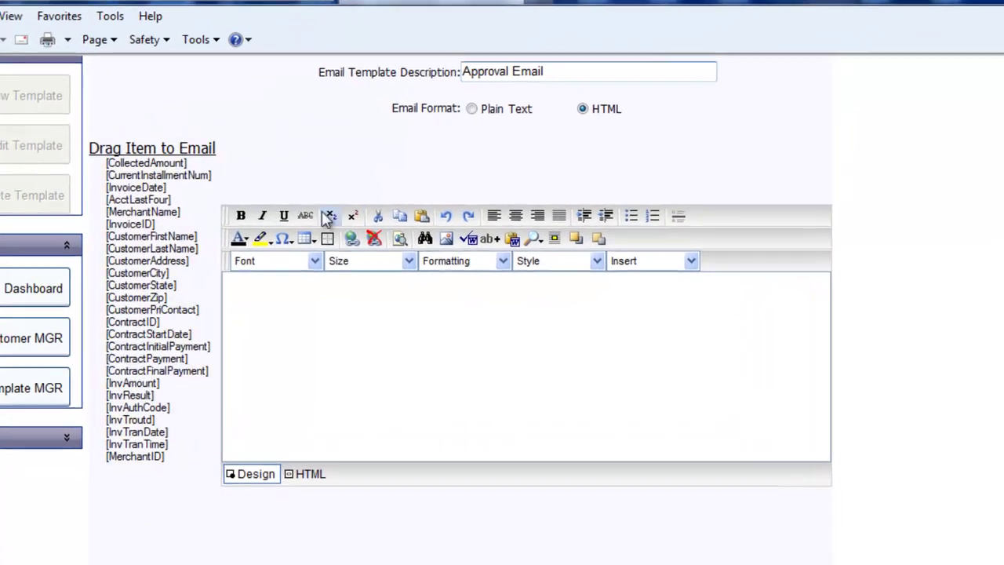
# - Build the body with [InvoiceDate], [InvoiceID], 'Your contractual payment of [InvAmount] has been approved and processed.'
pyautogui.moveTo(132, 188); pyautogui.dragTo(242, 290)
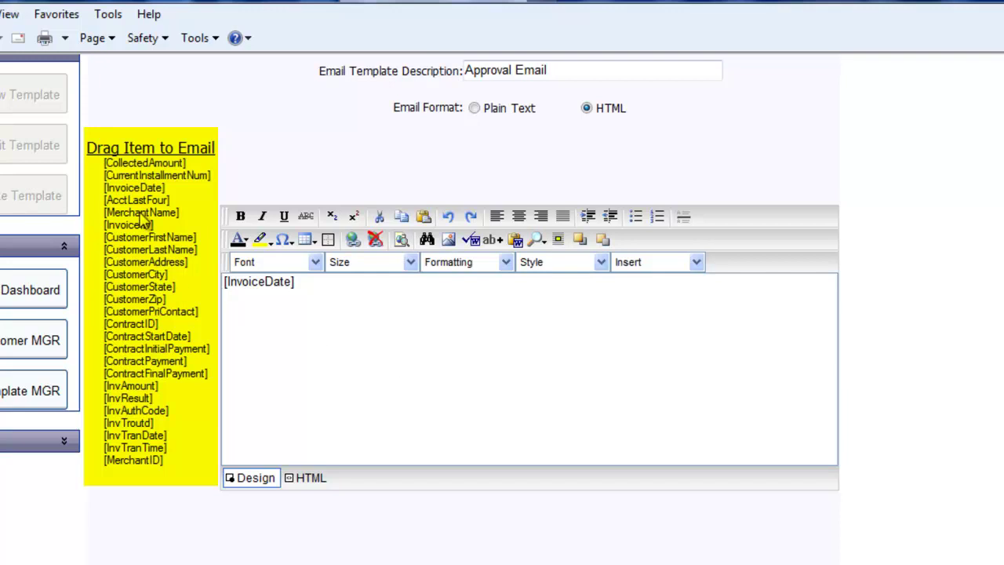
pyautogui.moveTo(141, 225); pyautogui.dragTo(235, 296)
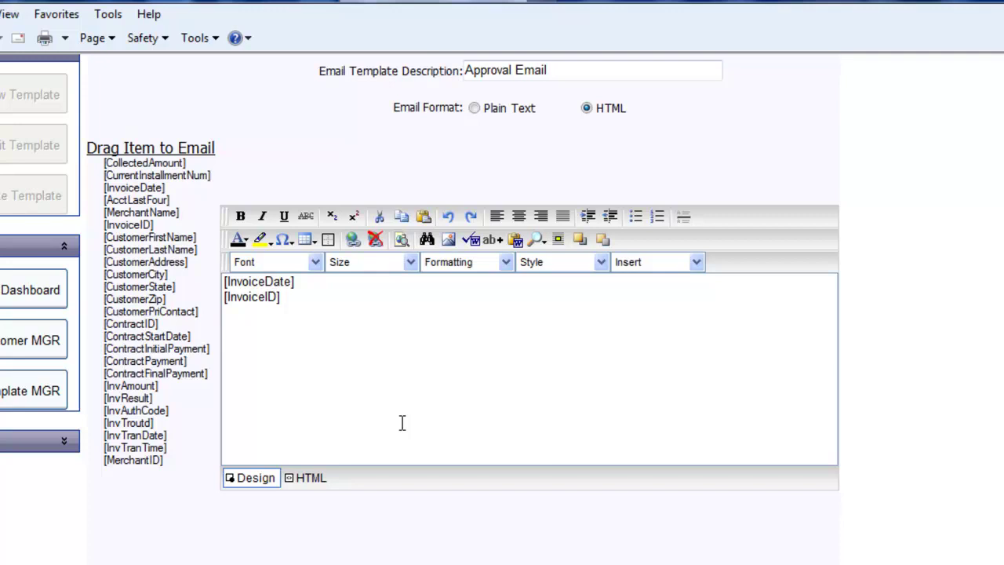
pyautogui.write('Your contractual')
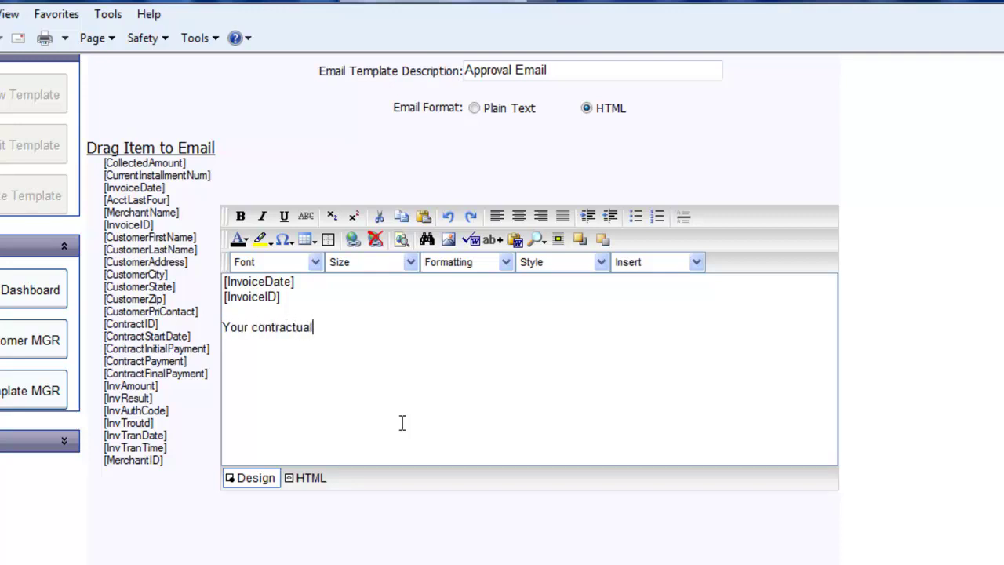
pyautogui.write(' payment of')
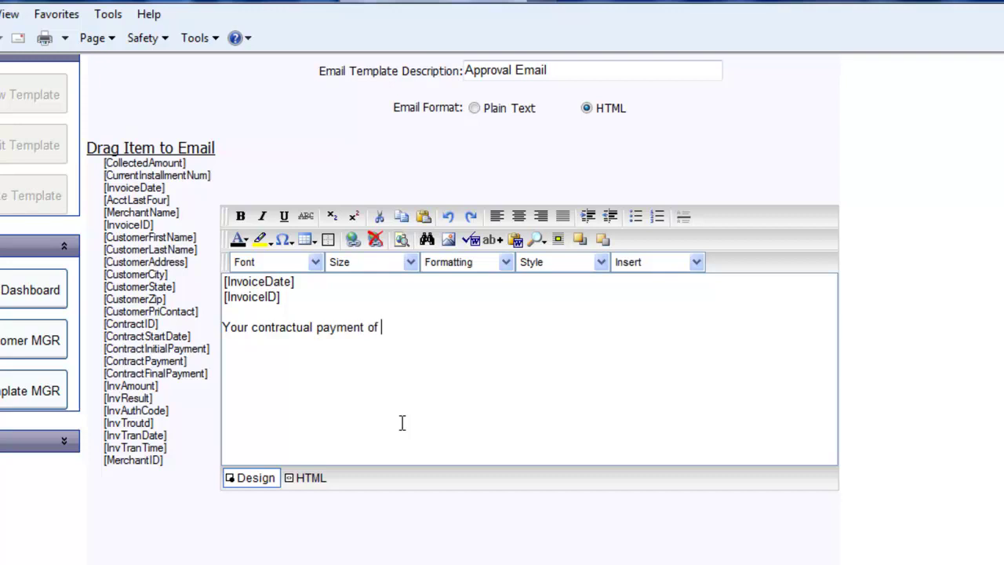
pyautogui.moveTo(145, 387); pyautogui.dragTo(389, 327)
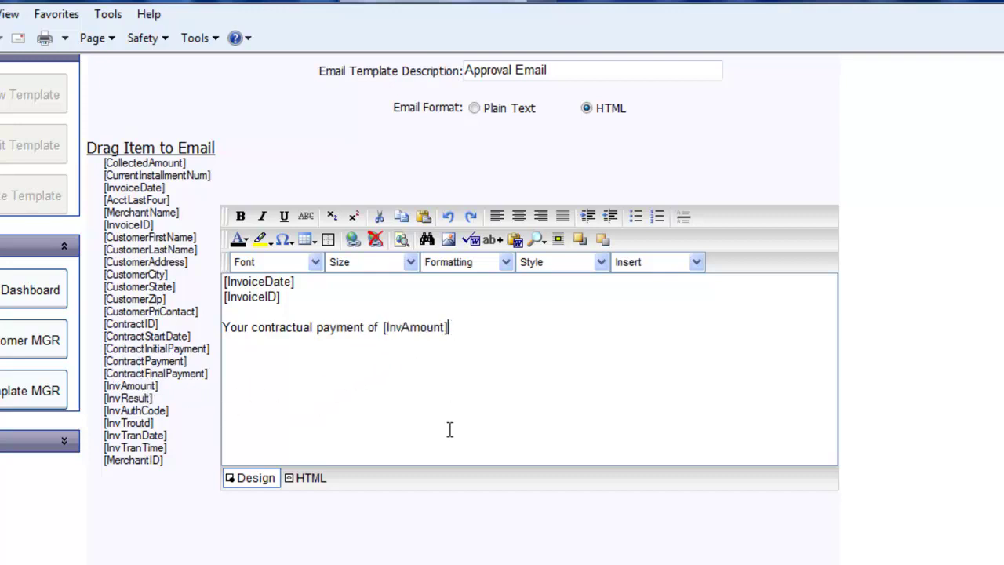
pyautogui.write('has been a')
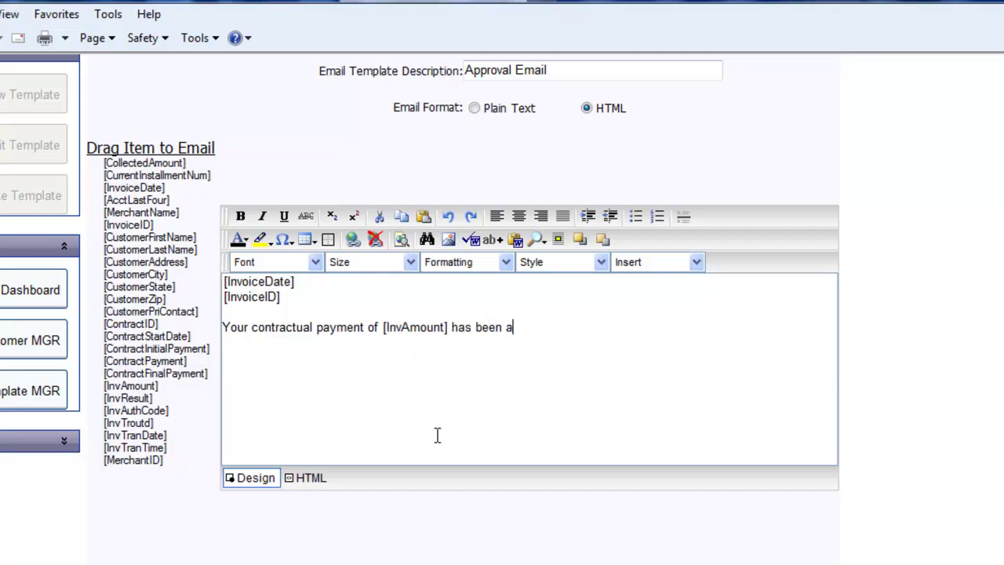
pyautogui.write('pproved and proc')
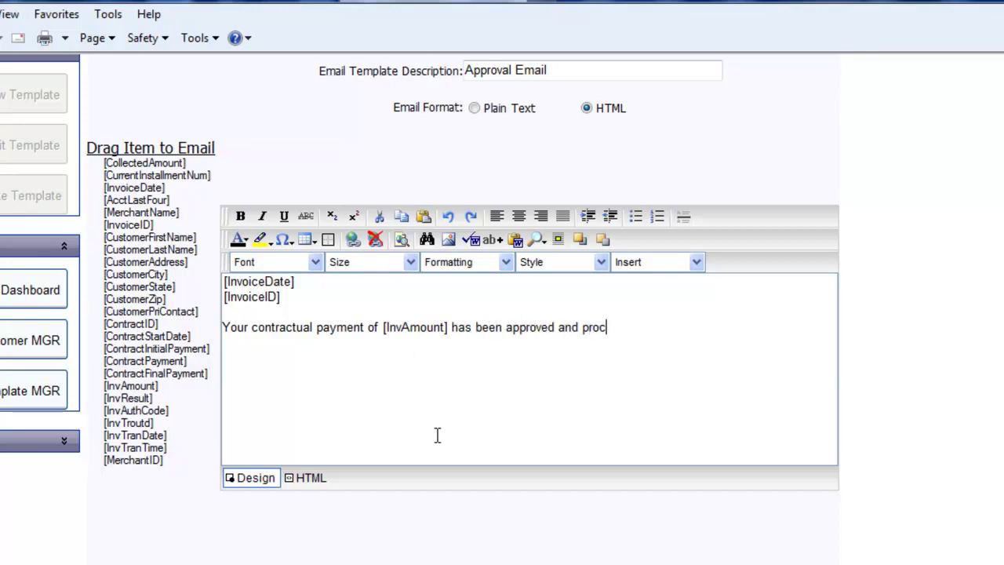
pyautogui.write('essed.')
pyautogui.press('Return')
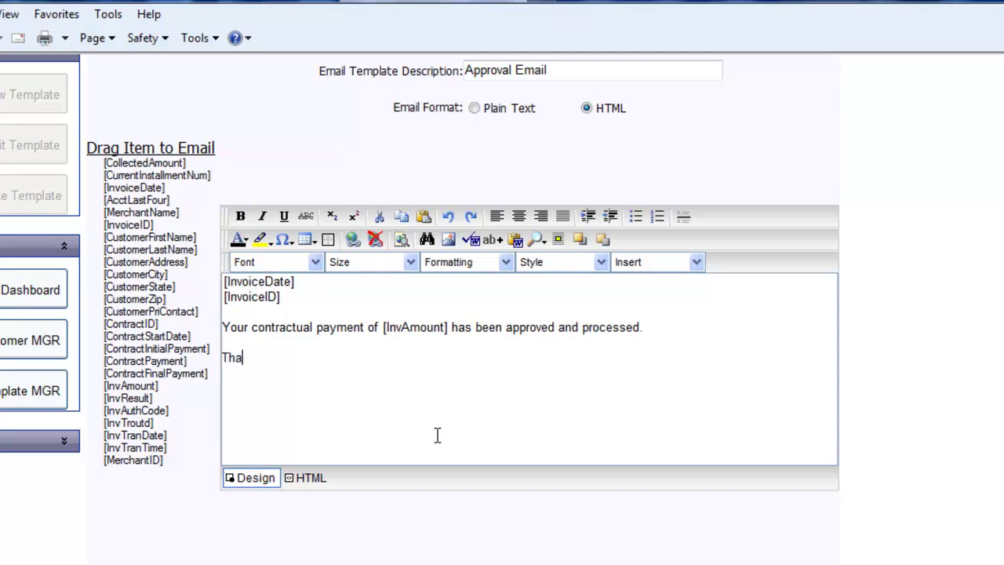
pyautogui.write('k you for using Ver')
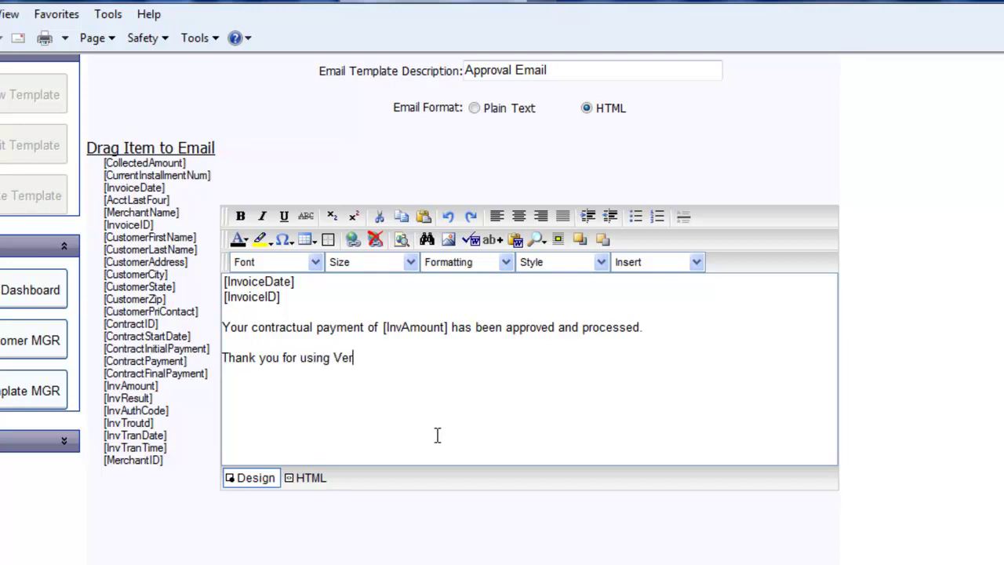
pyautogui.write('iFone!')
pyautogui.press('Return')
pyautogui.write('www.verifone.com')
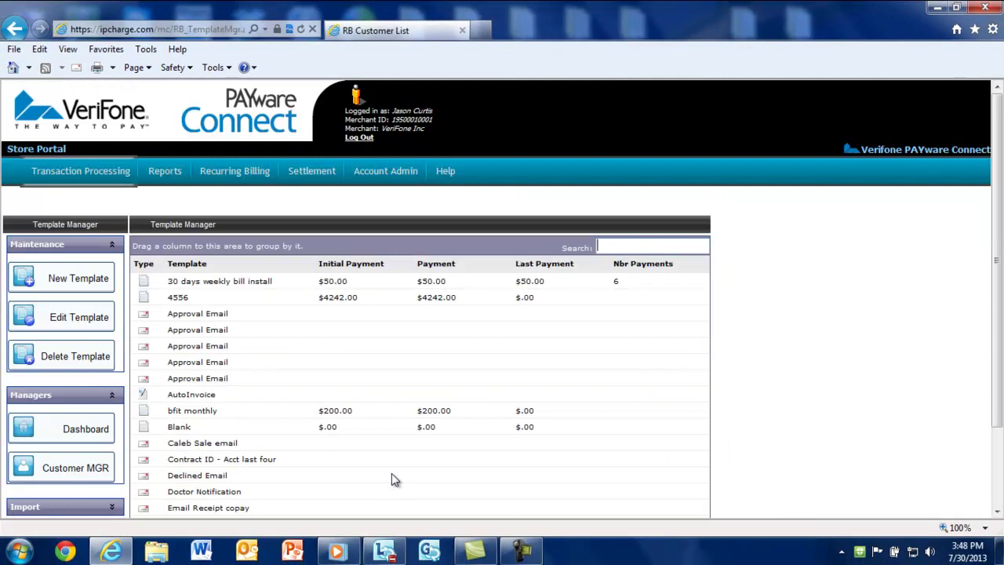
# - From the Dashboard, start a new customer and enter the customer's first name
pyautogui.click(69, 432)
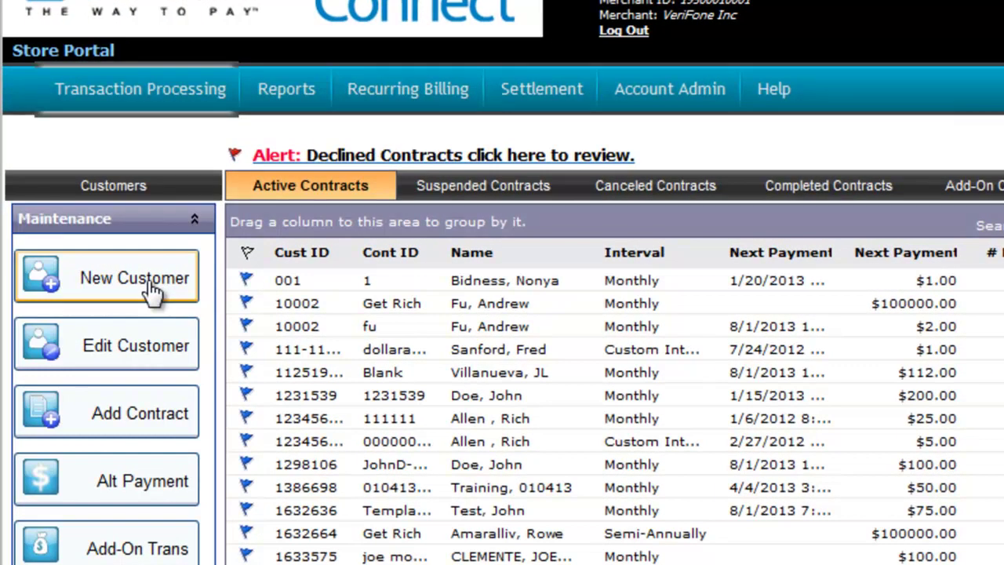
pyautogui.click(152, 291)
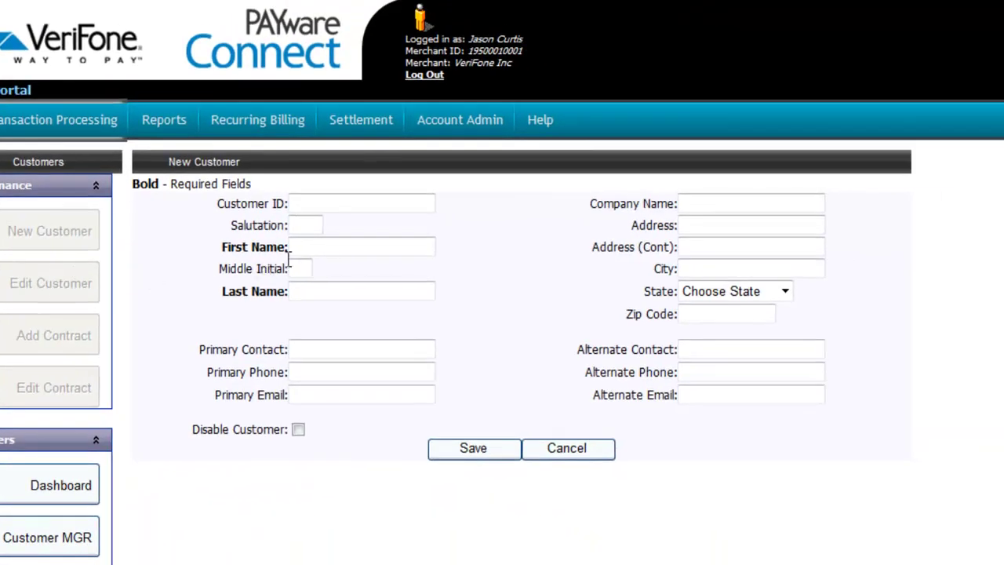
pyautogui.click(306, 249)
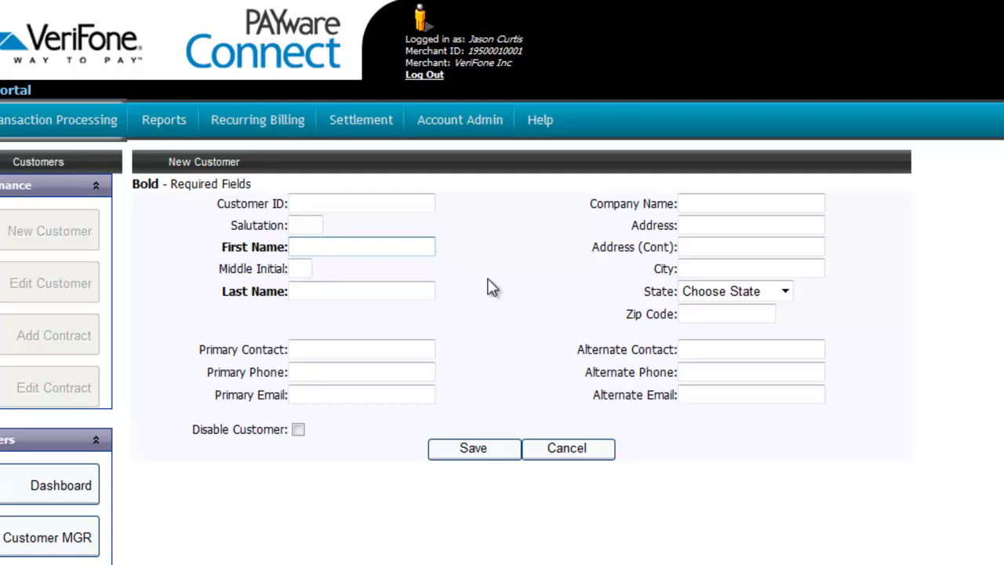
pyautogui.write('Suzie')
pyautogui.press('Tab')
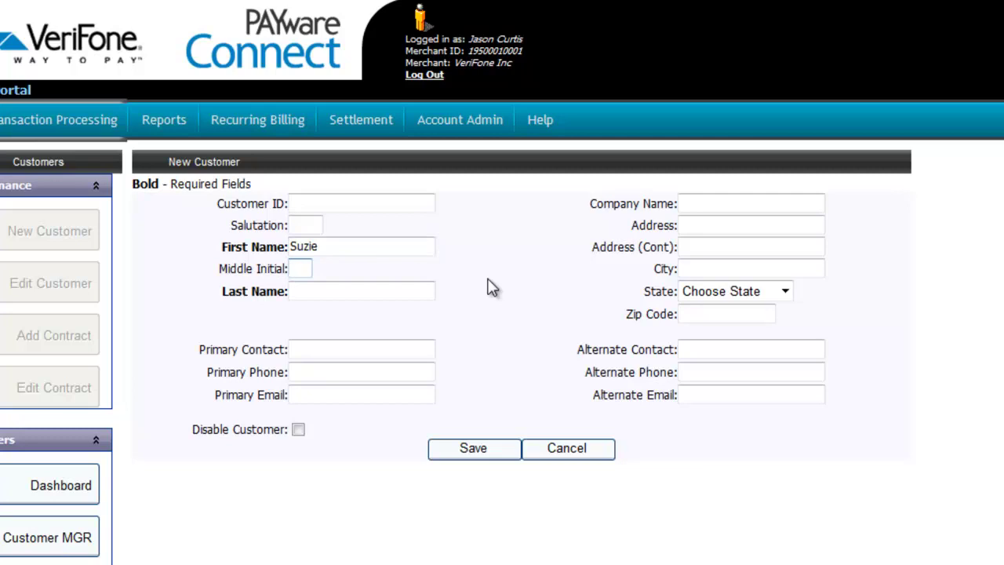
pyautogui.hotkey('shift', 'Tab')
pyautogui.press('BackSpace')
pyautogui.write('Suzie')
# - Fill in the customer's middle initial, last name and primary e-mail address
pyautogui.press('Tab')
pyautogui.write('Q')
pyautogui.press('Tab')
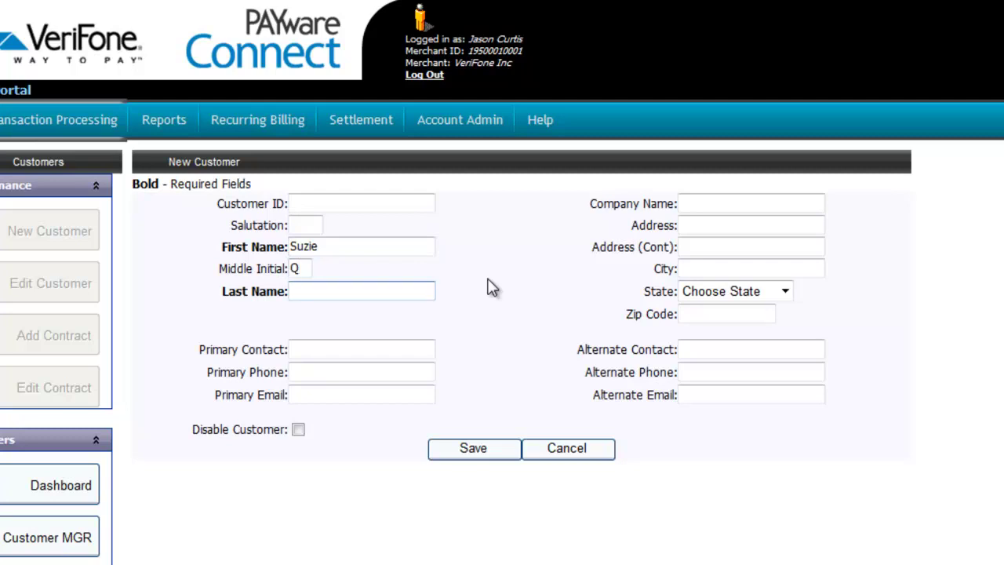
pyautogui.write('Test')
pyautogui.click(347, 399)
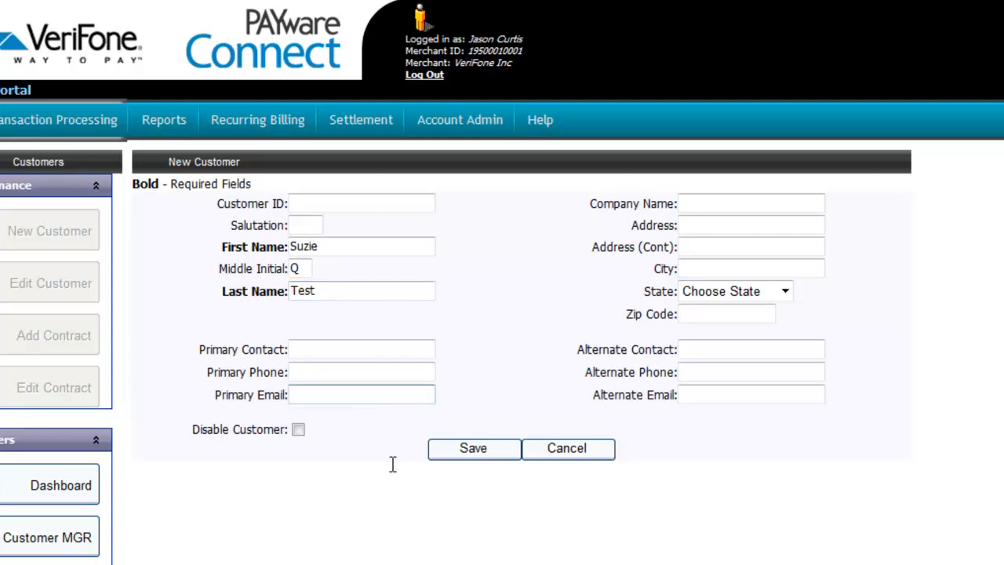
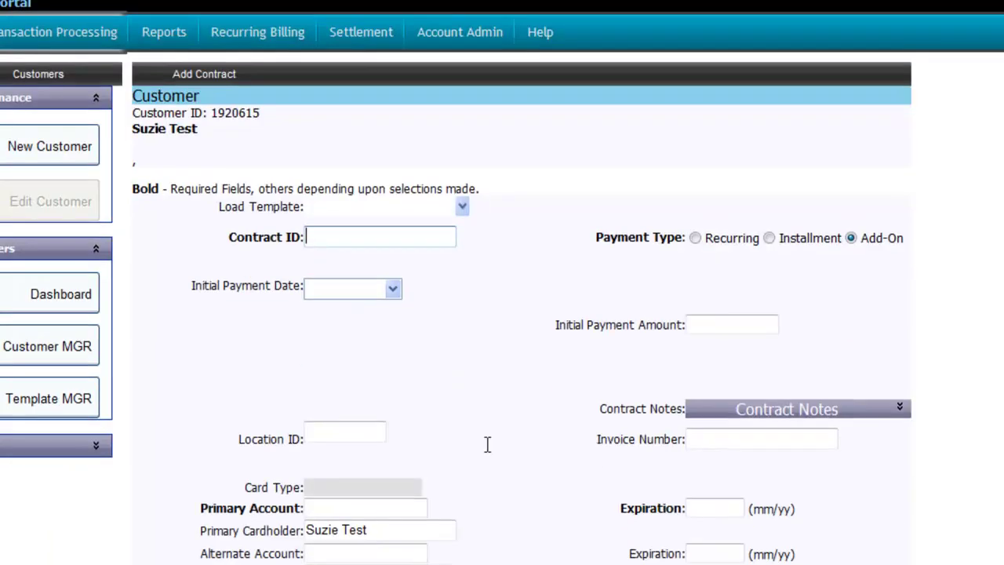
# - Load the Health Club Recurring Demo template and change the contract ID to 'Health Club Recurring - TEST'
pyautogui.scroll(1, 486, 447)
pyautogui.click(462, 207)
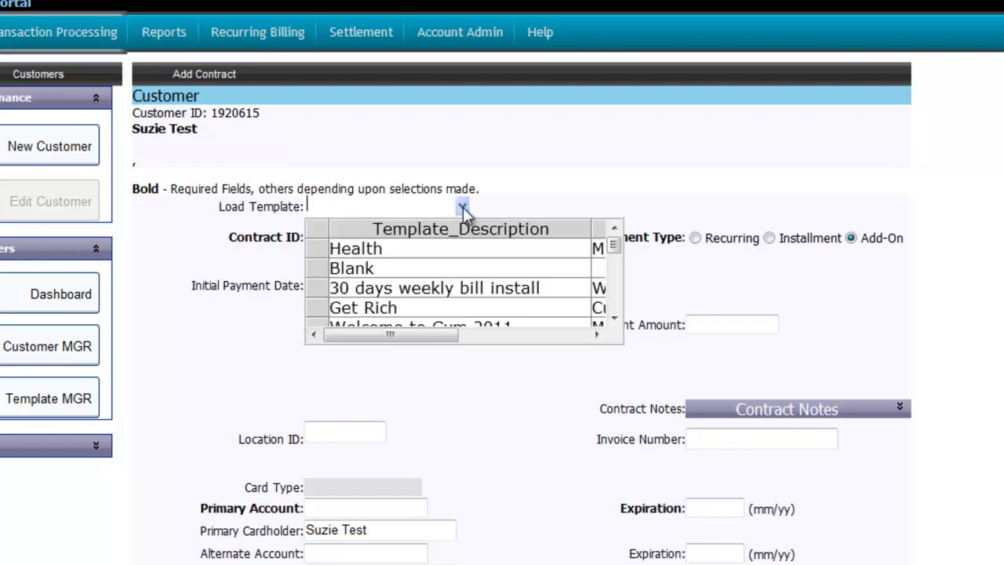
pyautogui.moveTo(616, 250); pyautogui.dragTo(616, 308)
pyautogui.click(549, 316)
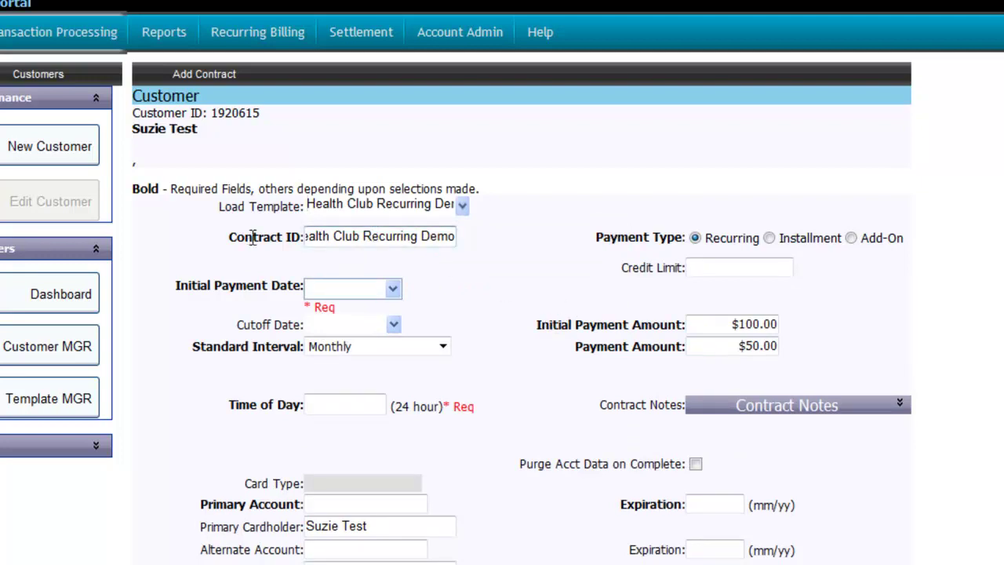
pyautogui.doubleClick(352, 235)
pyautogui.click(349, 236)
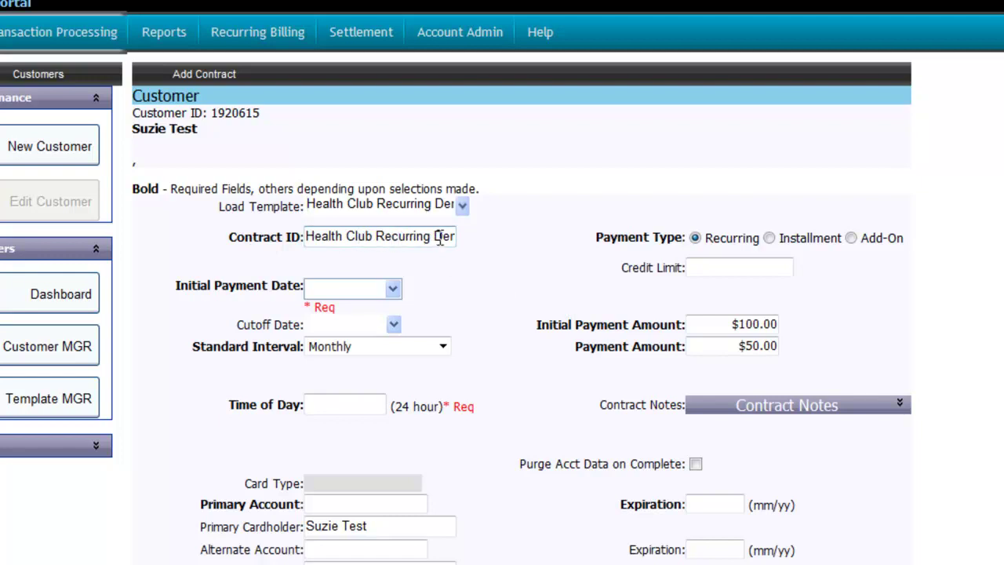
pyautogui.doubleClick(437, 236)
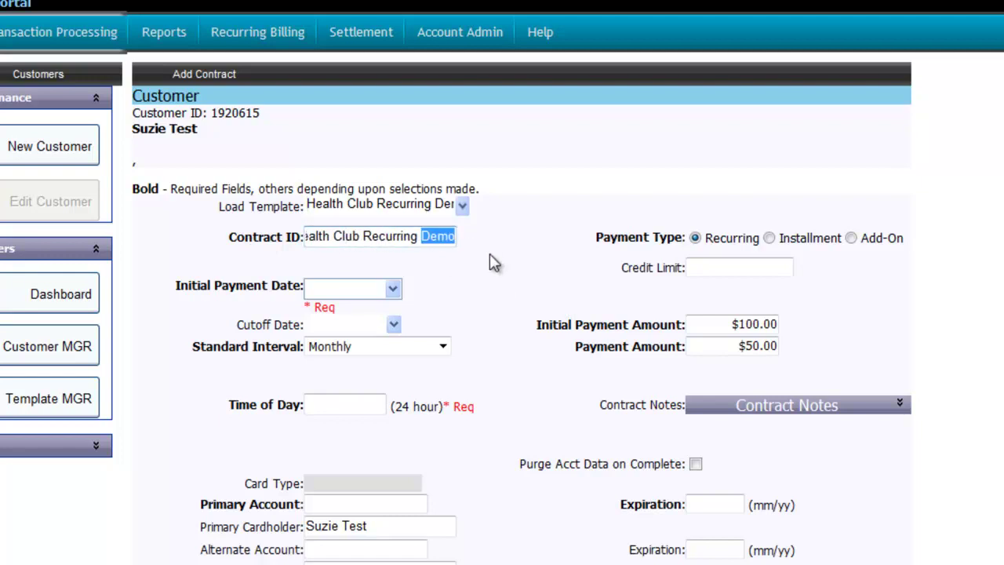
pyautogui.write('- TEST')
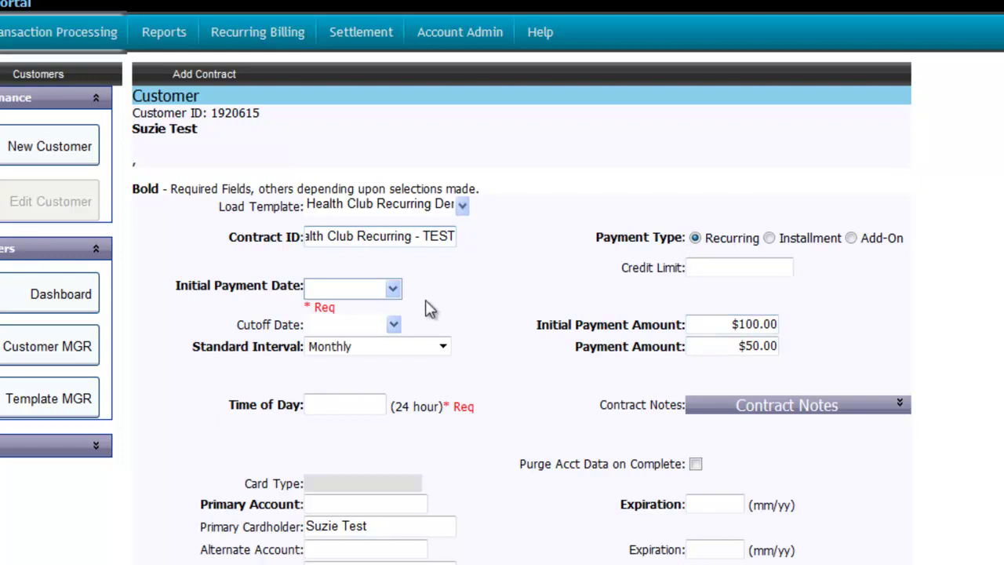
# - Set the initial payment date to 8/1/2013 with time of day 05:00
pyautogui.click(392, 288)
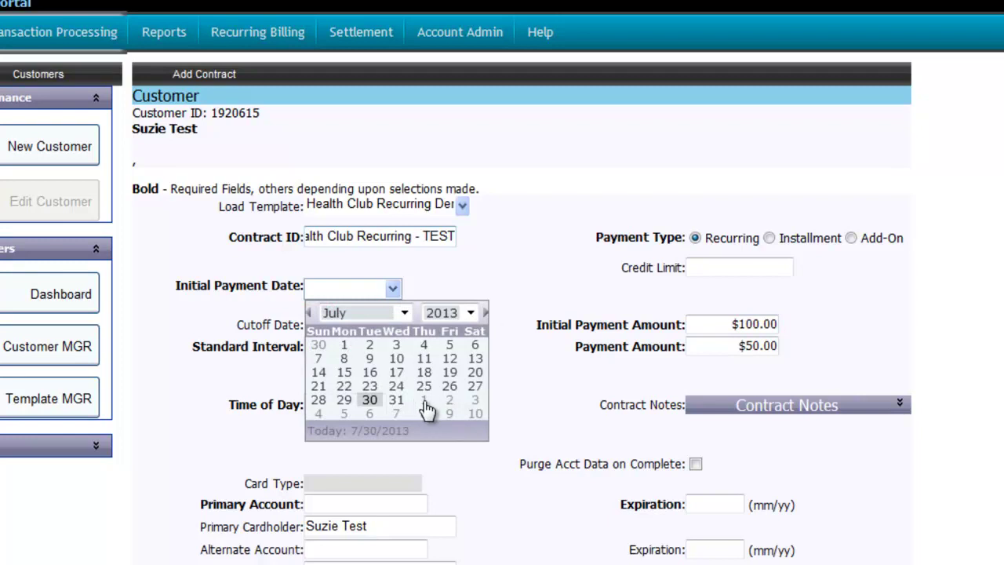
pyautogui.click(425, 400)
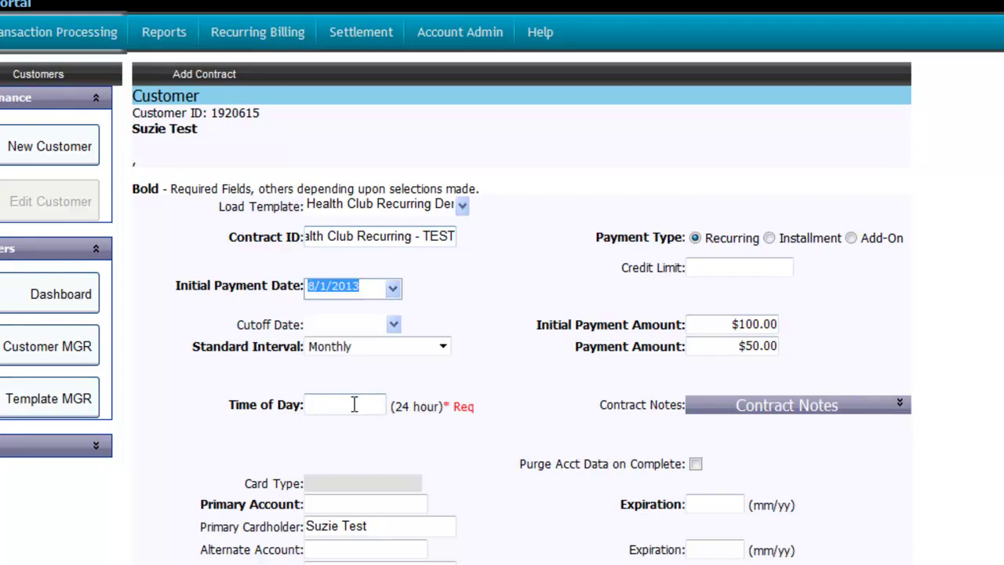
pyautogui.click(354, 403)
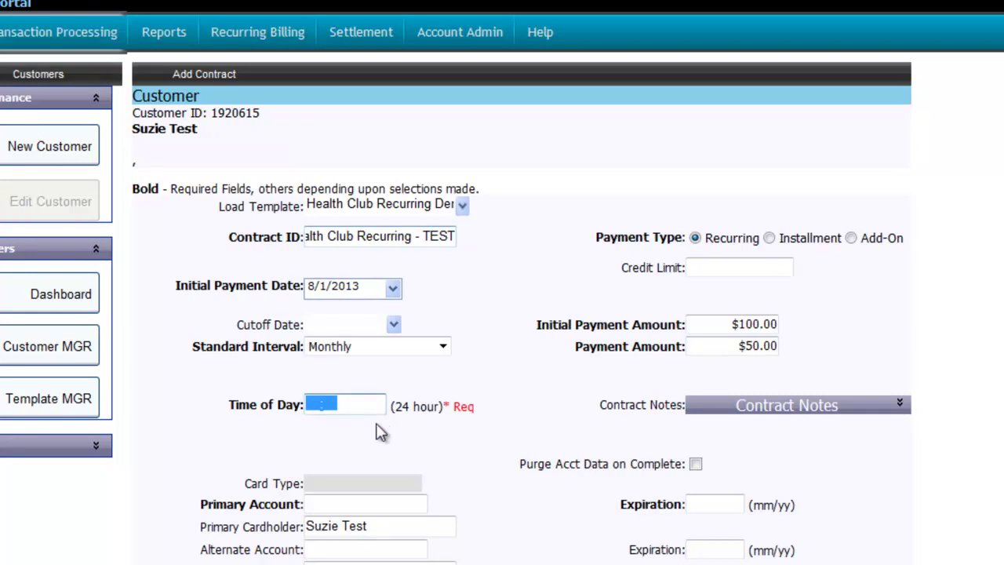
pyautogui.write('0500')
pyautogui.click(413, 430)
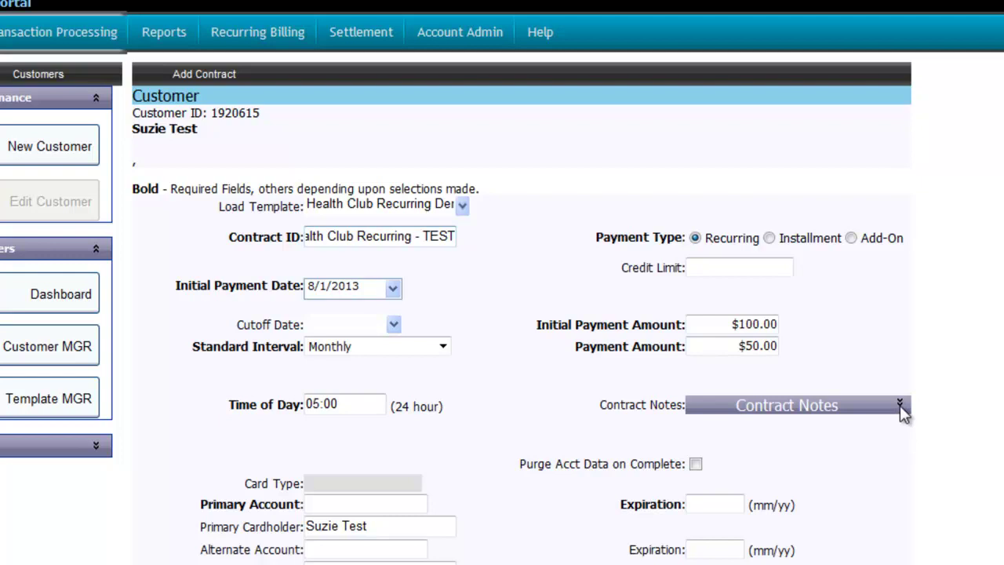
# - Add the contract note 'Upgrade to Silver package'
pyautogui.click(899, 406)
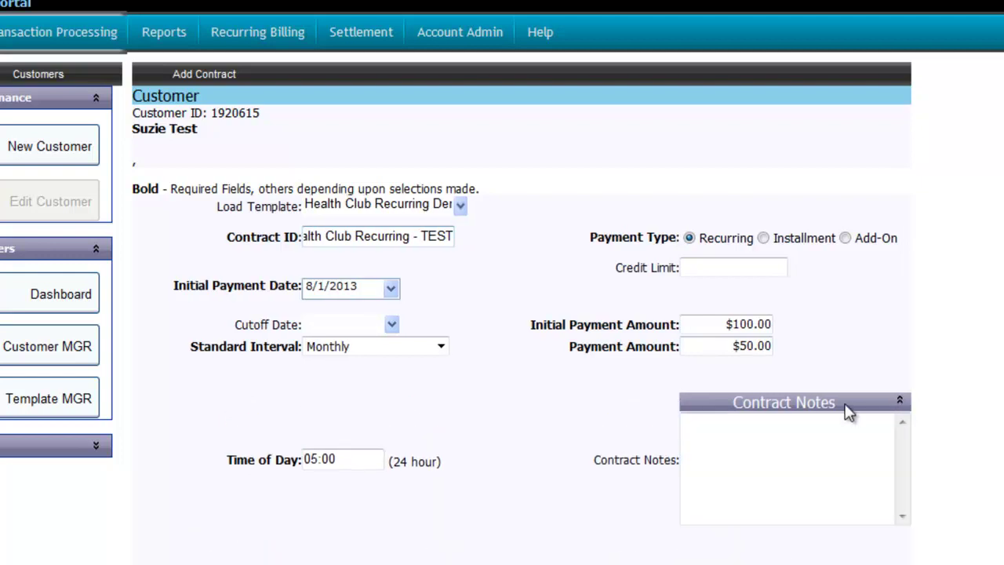
pyautogui.click(753, 446)
pyautogui.write('Upg')
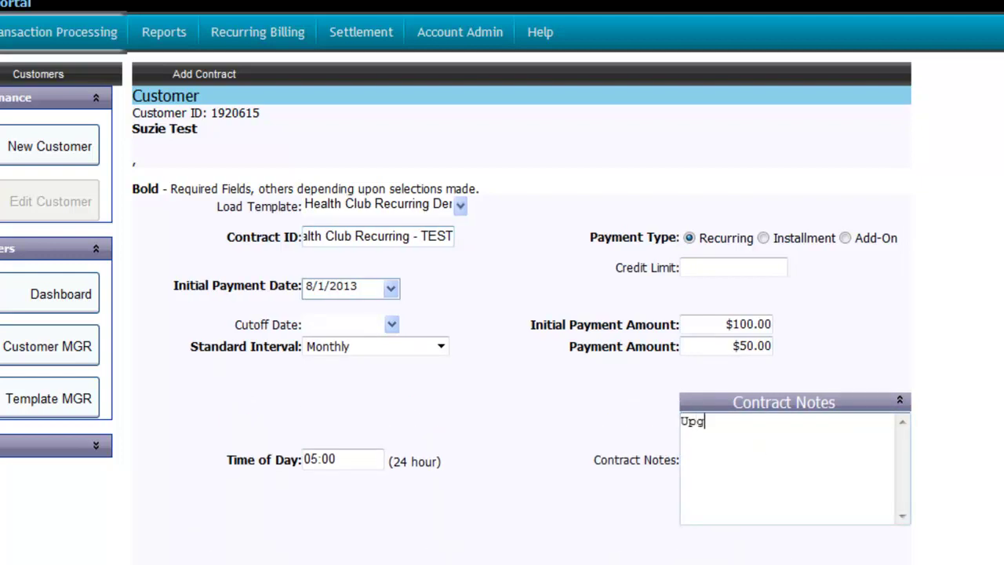
pyautogui.write('rade to Silver package')
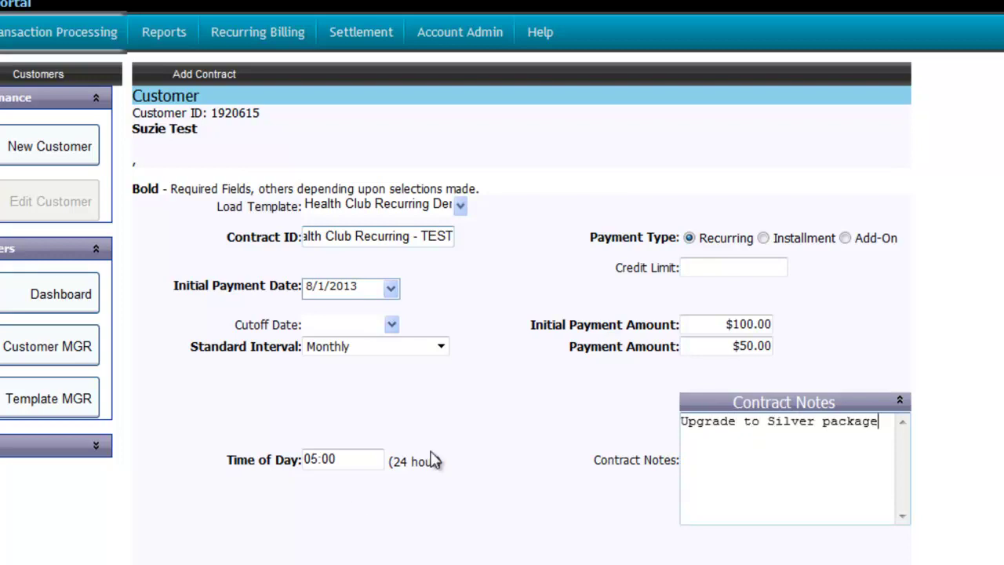
# - Enter the customer's MasterCard primary account number and expiration date
pyautogui.scroll(-3, 432, 460)
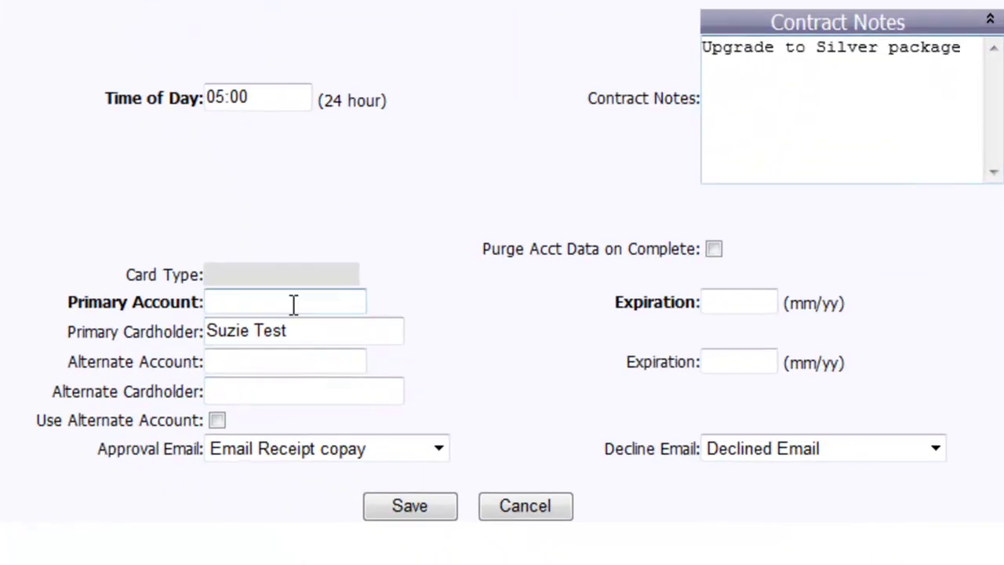
pyautogui.click(292, 304)
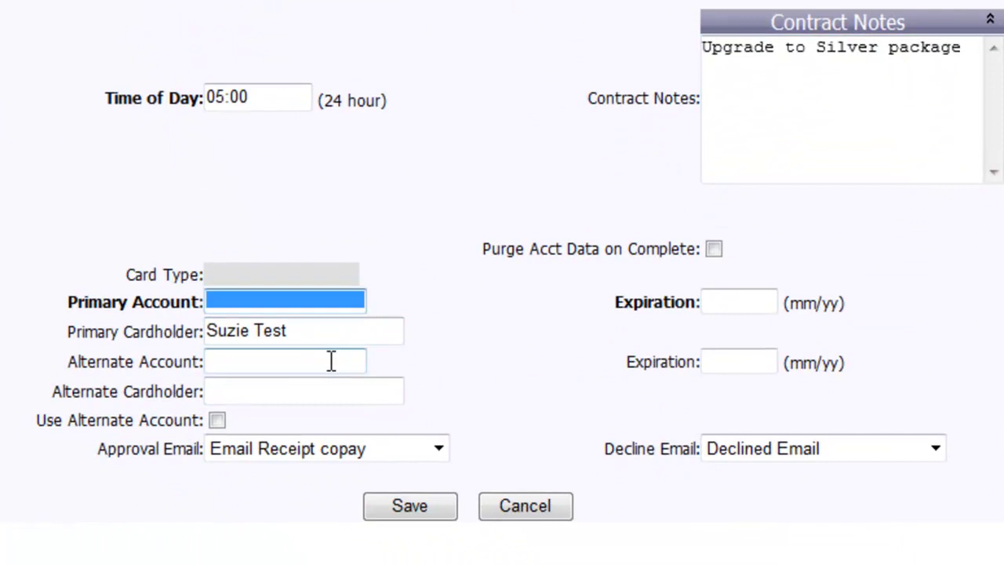
pyautogui.write('5439')
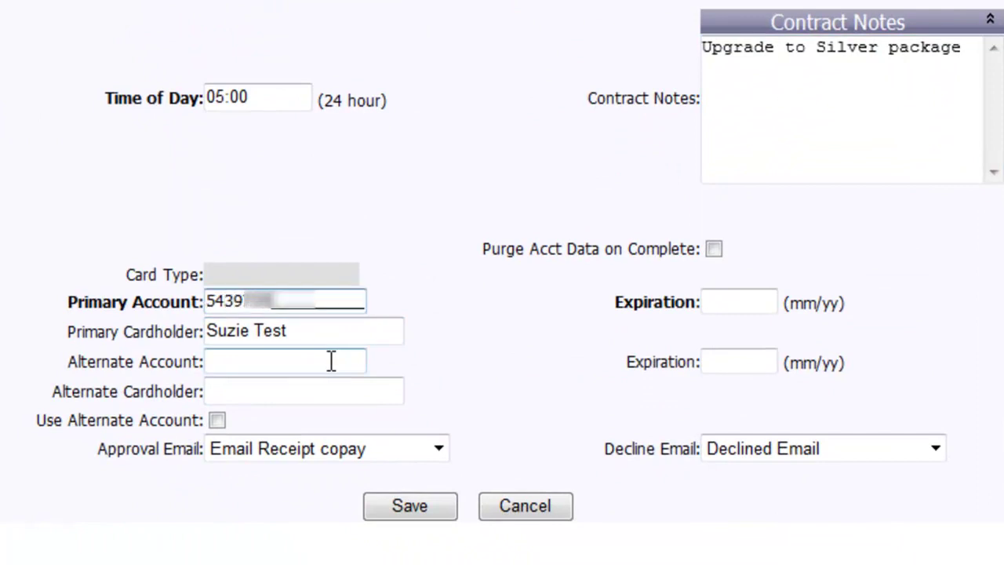
pyautogui.write('00000')
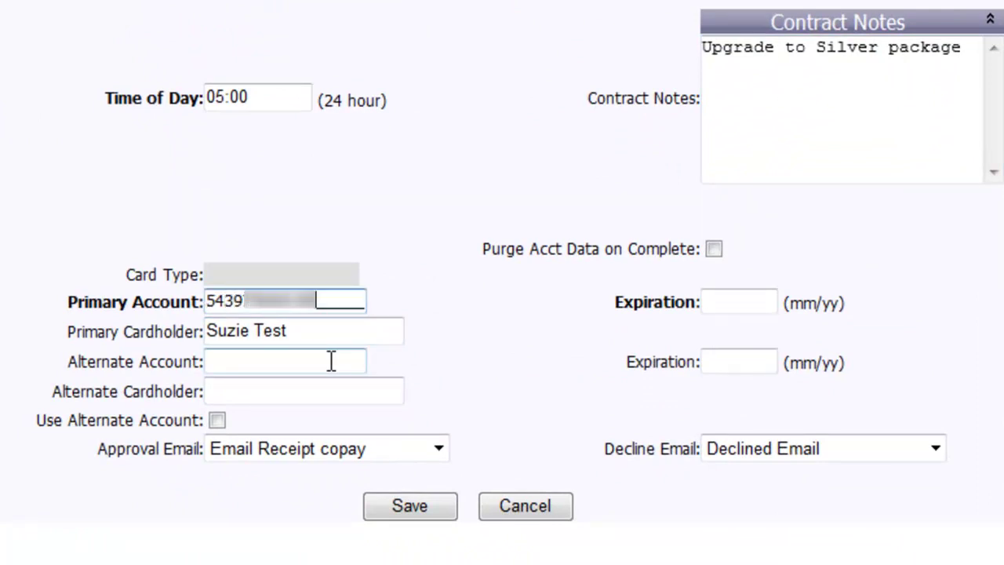
pyautogui.write('0321')
pyautogui.press('Tab')
pyautogui.write('0000')
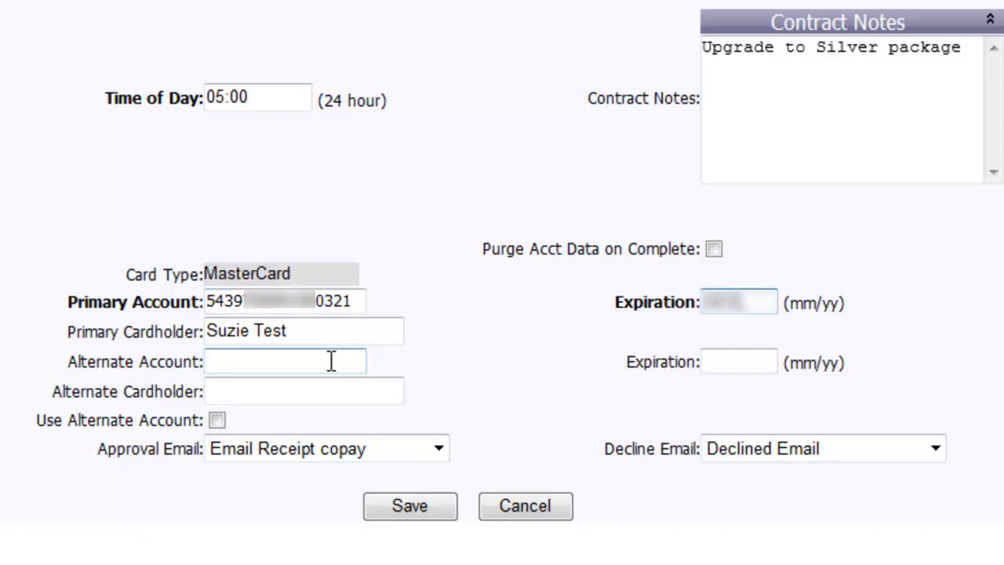
pyautogui.press('Tab')
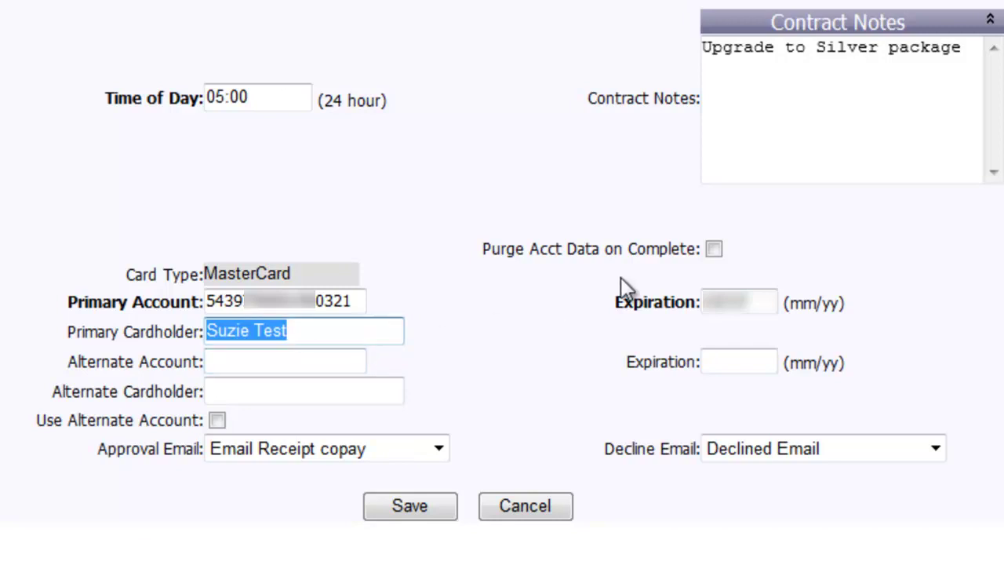
# - Enable Purge Acct Data on Complete, choose Approval Email and Declined Email templates, and save
pyautogui.click(714, 248)
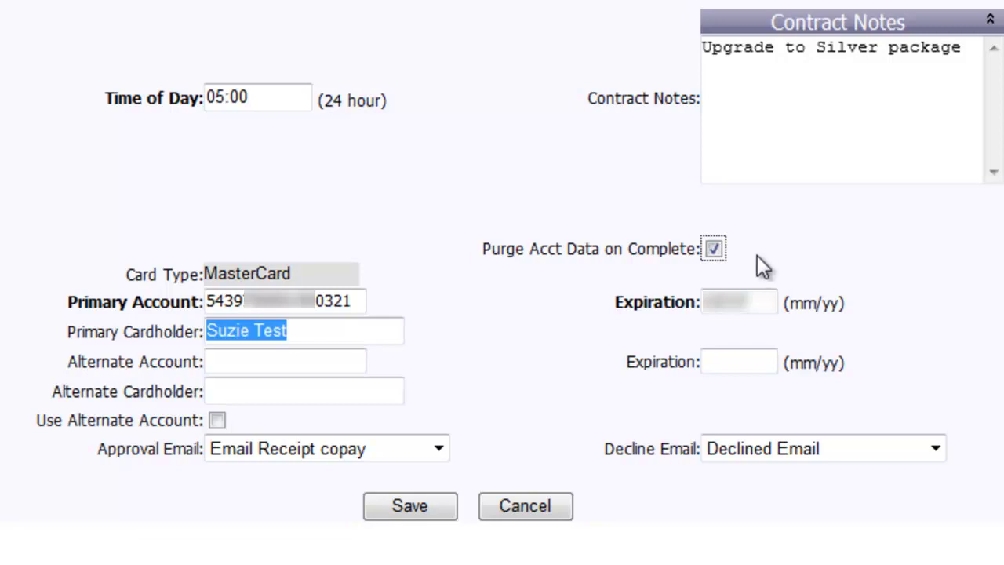
pyautogui.click(436, 448)
pyautogui.click(392, 7)
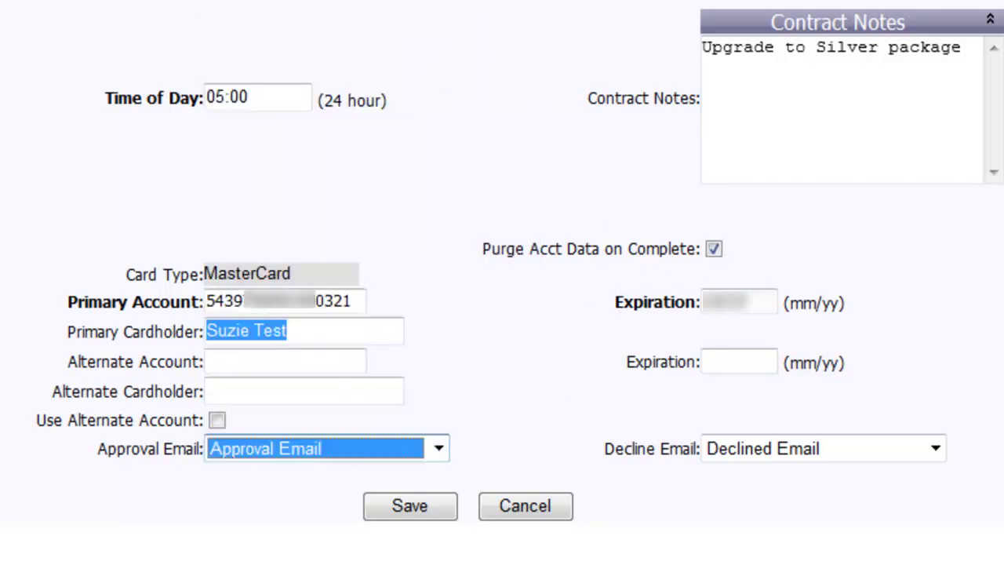
pyautogui.click(935, 447)
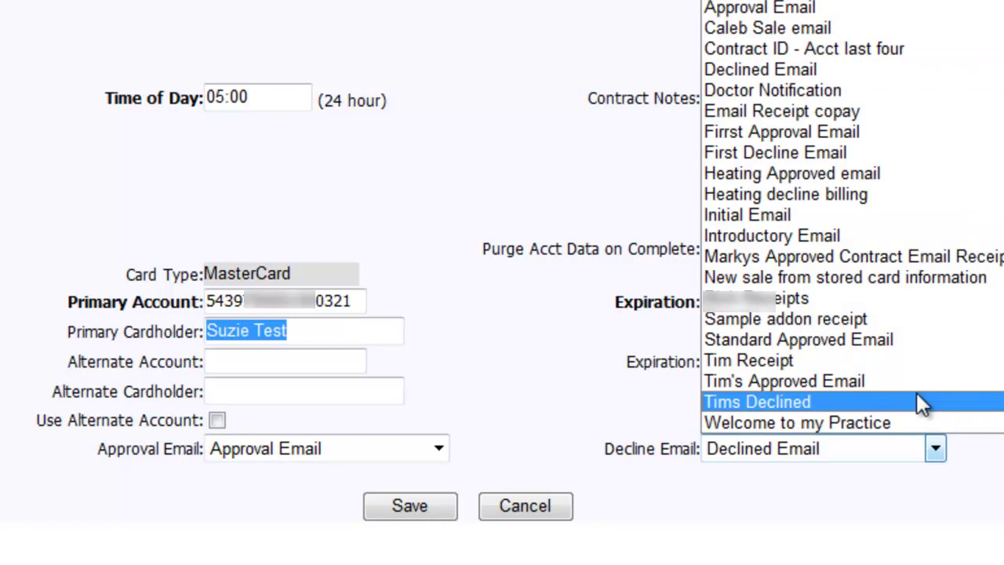
pyautogui.click(823, 71)
pyautogui.click(423, 509)
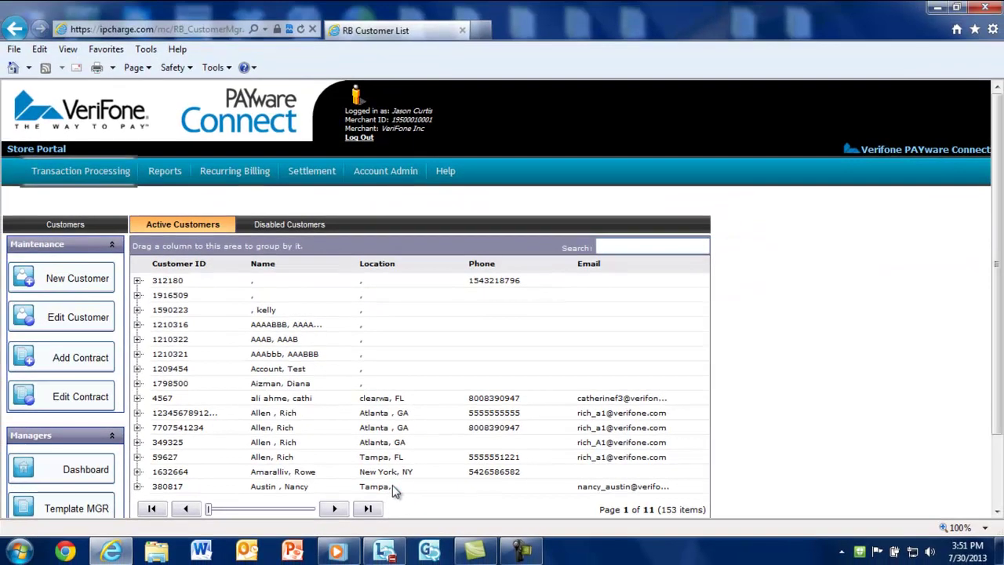
# - Check the Suspended Contracts list, then return to the Active Contracts list (34 contracts, 3 pages)
pyautogui.click(73, 469)
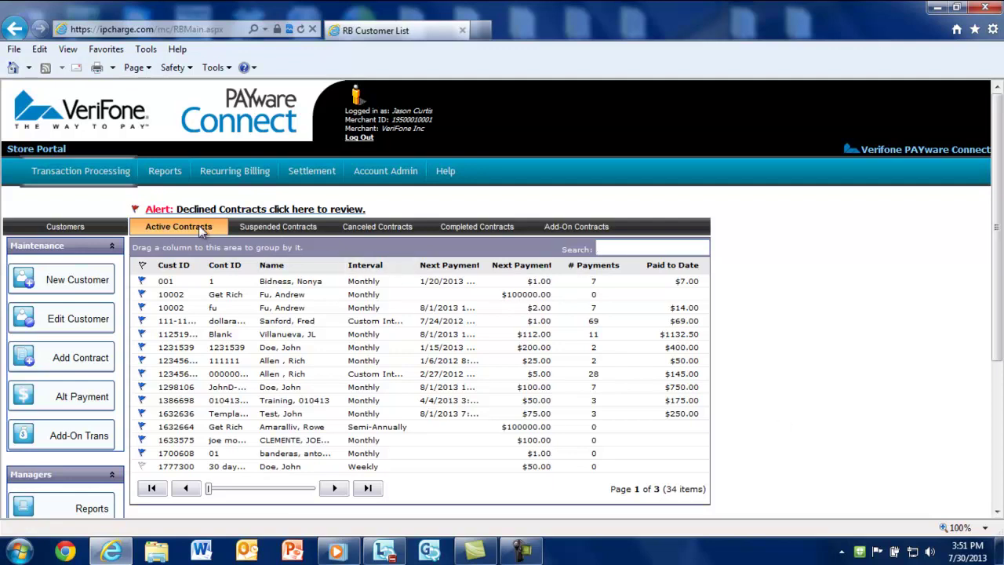
pyautogui.click(252, 225)
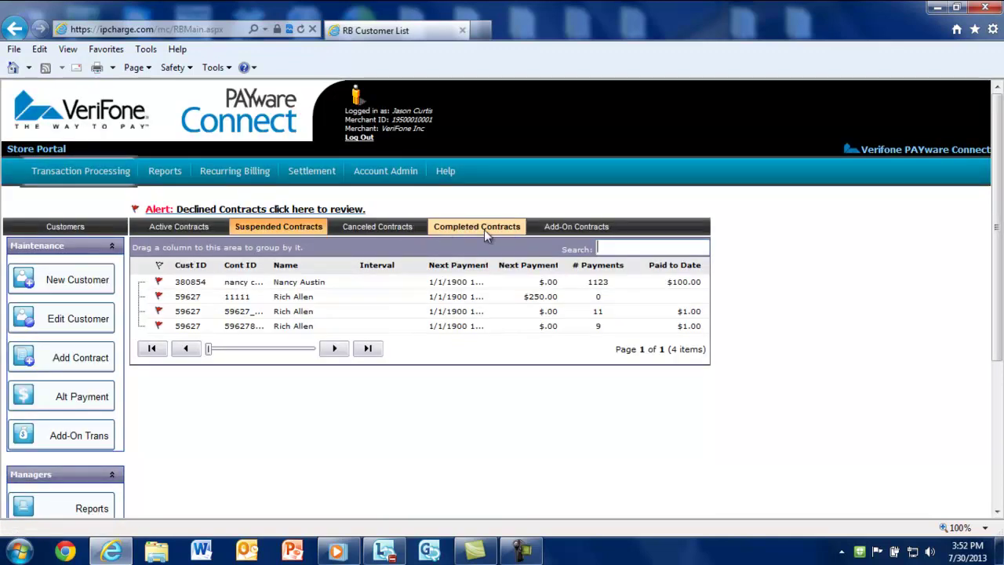
pyautogui.click(193, 225)
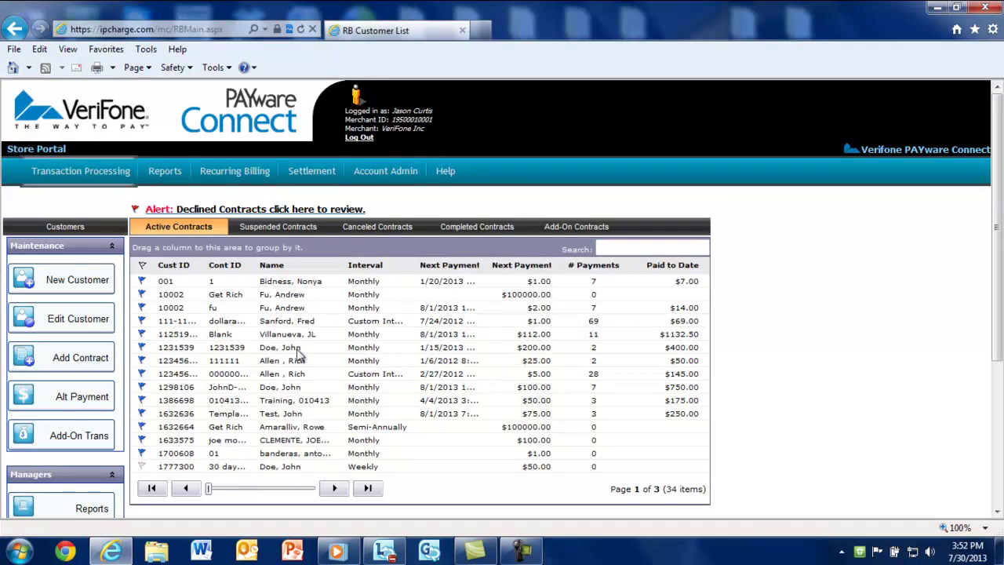
pyautogui.click(296, 349)
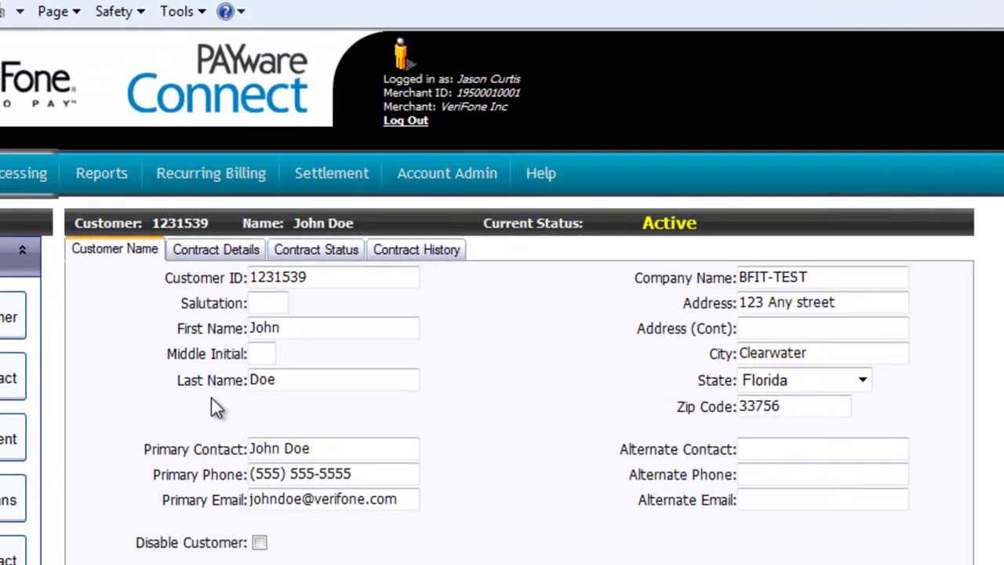
pyautogui.click(235, 261)
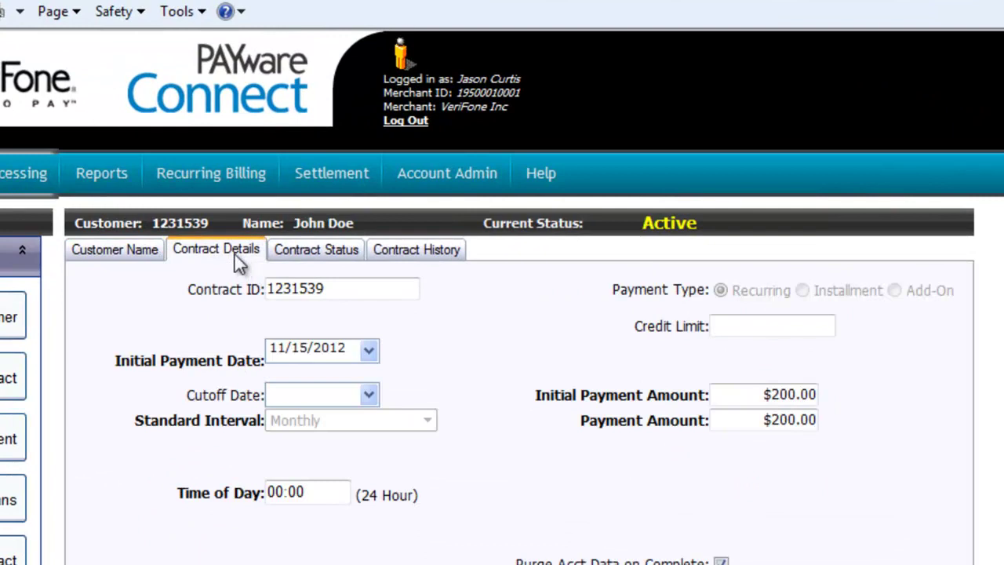
pyautogui.click(347, 257)
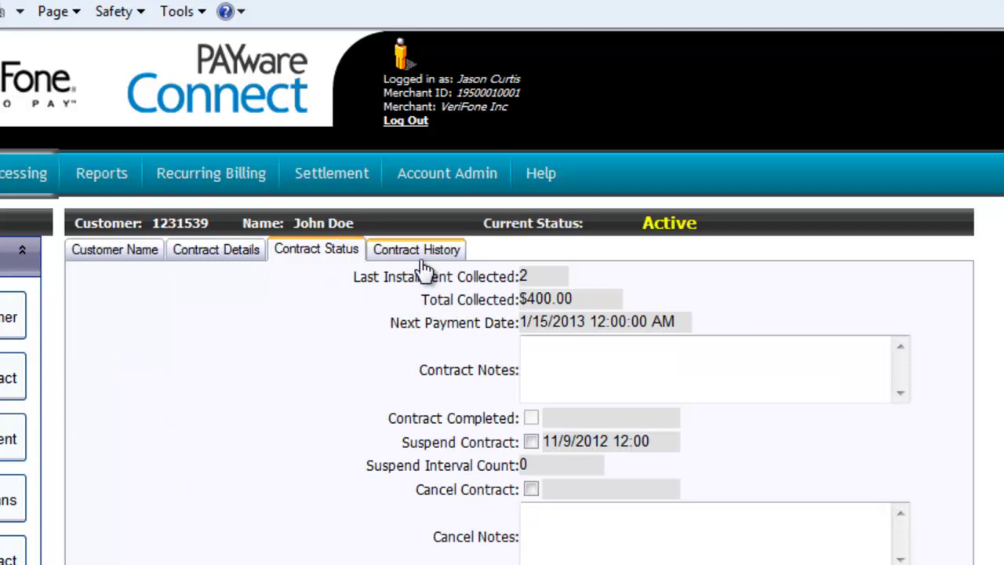
pyautogui.click(607, 367)
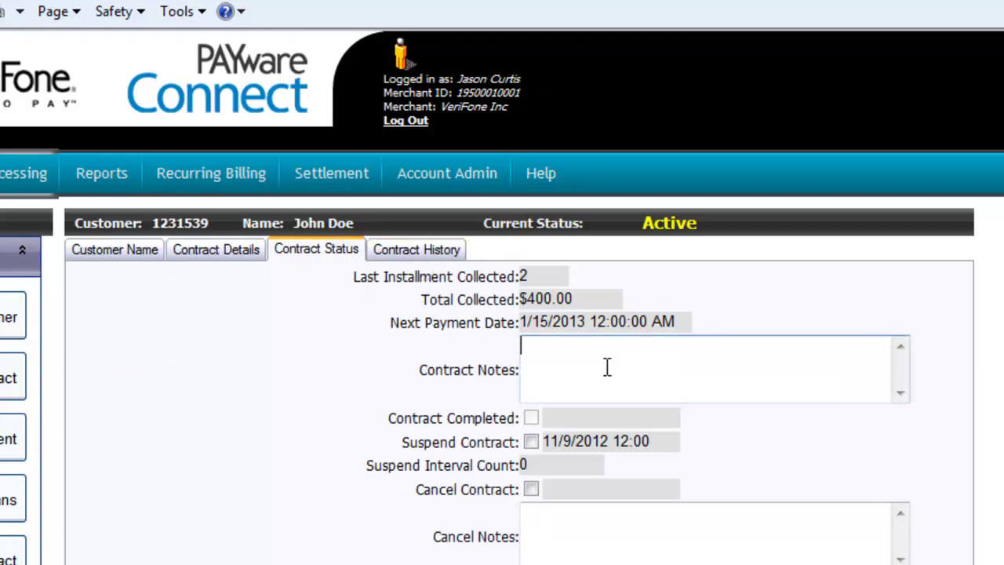
pyautogui.click(401, 256)
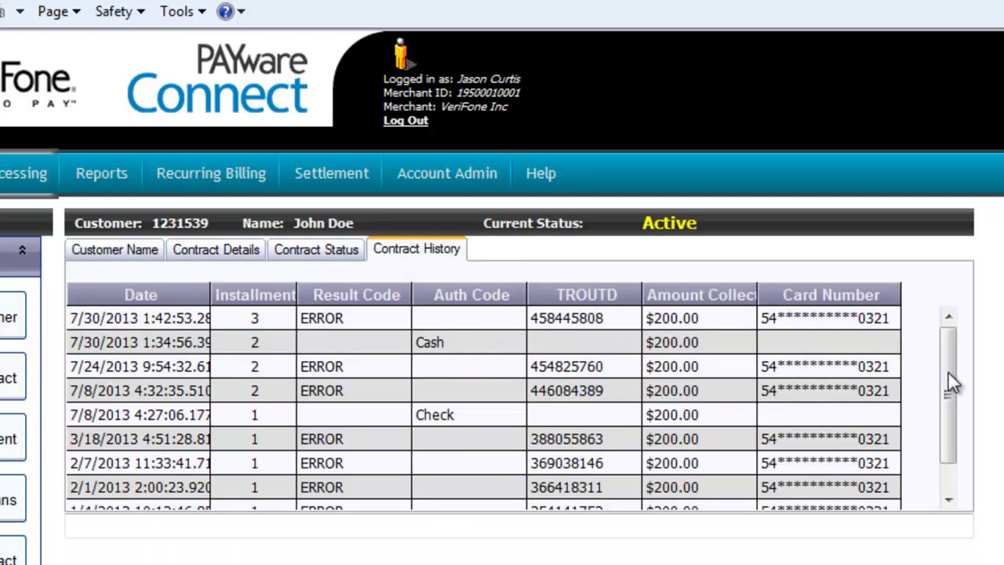
pyautogui.moveTo(947, 371)
pyautogui.mouseDown()
pyautogui.moveTo(947, 415)
pyautogui.moveTo(951, 363)
pyautogui.mouseUp()
pyautogui.click(116, 253)
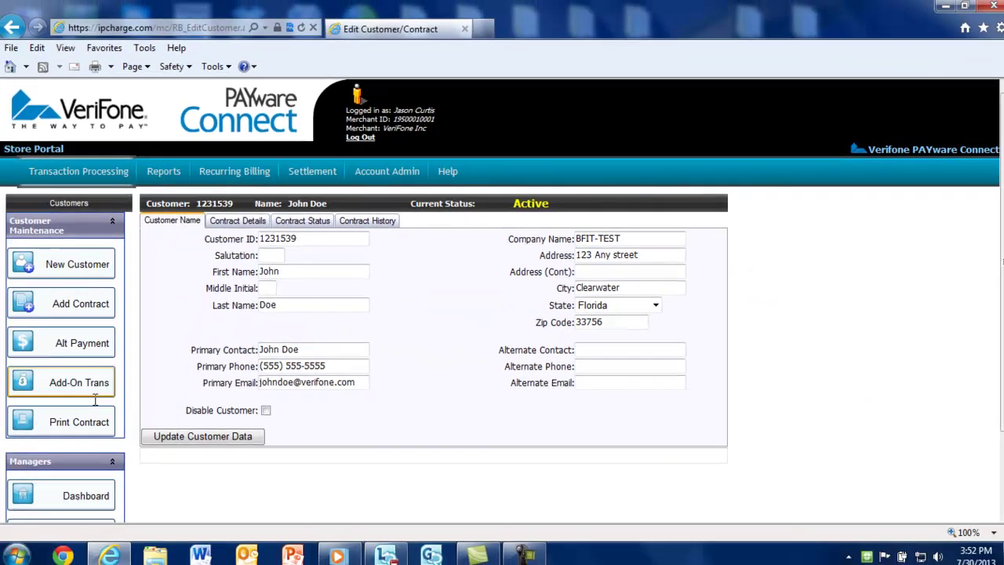
pyautogui.click(81, 494)
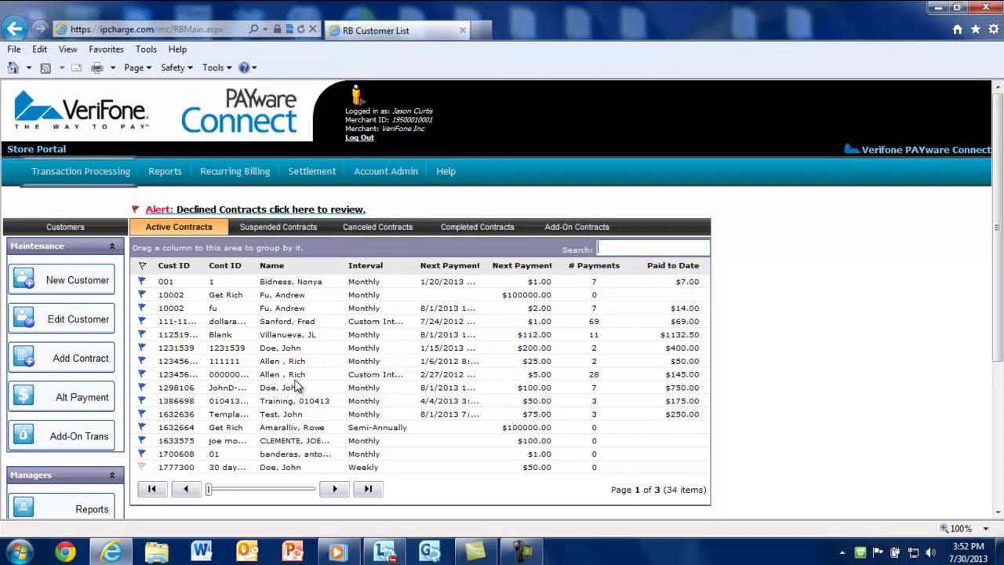
# - Start an add-on sale for the selected customer with amount $25.99 and note 'PowerAde drink'
pyautogui.click(302, 350)
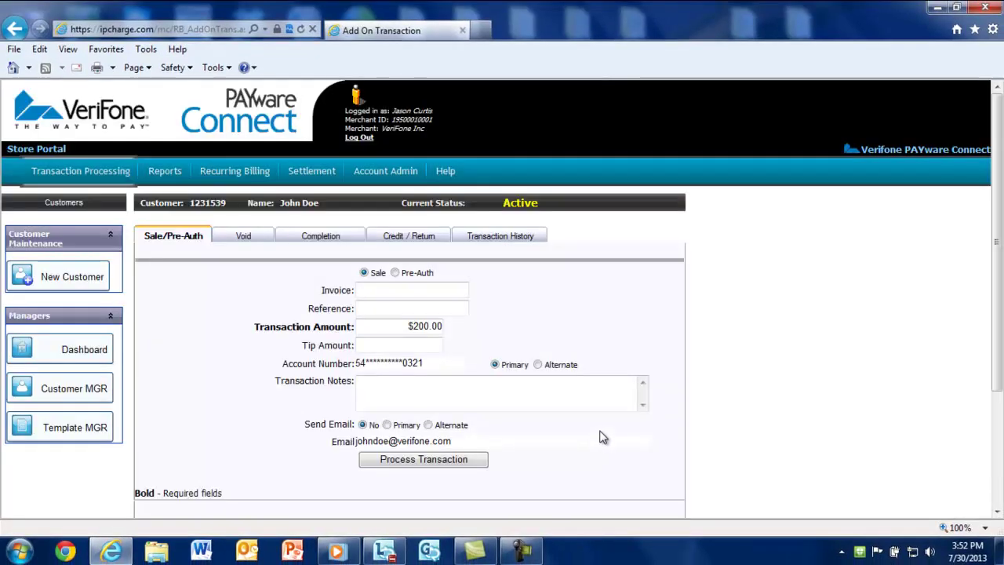
pyautogui.click(243, 238)
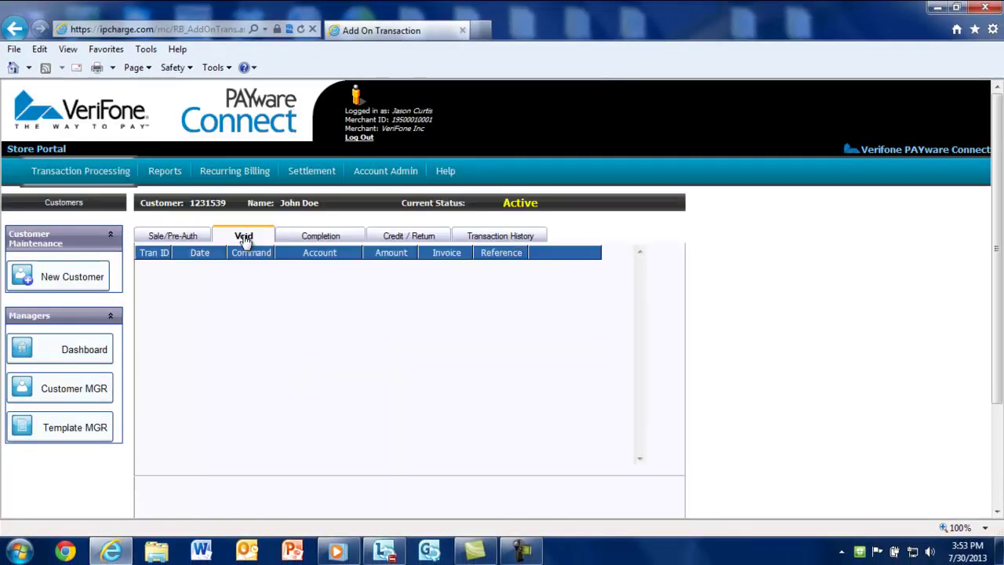
pyautogui.click(184, 238)
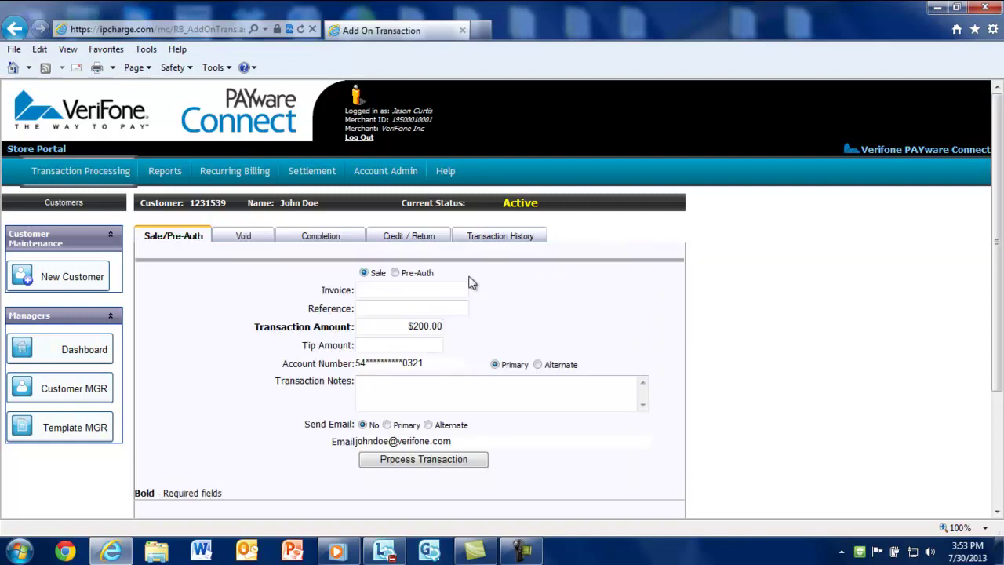
pyautogui.click(429, 326)
pyautogui.write('25')
pyautogui.press('Tab')
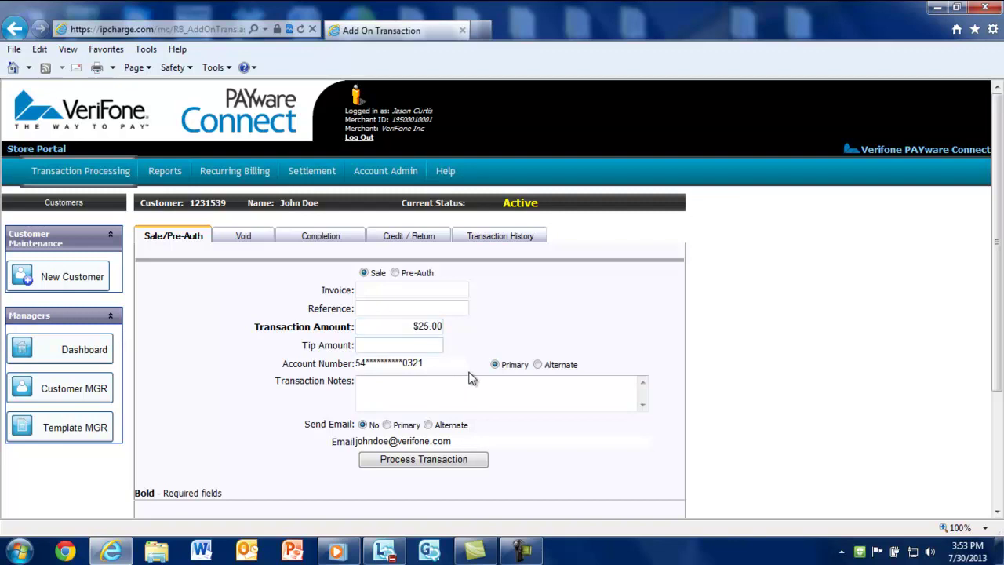
pyautogui.click(446, 383)
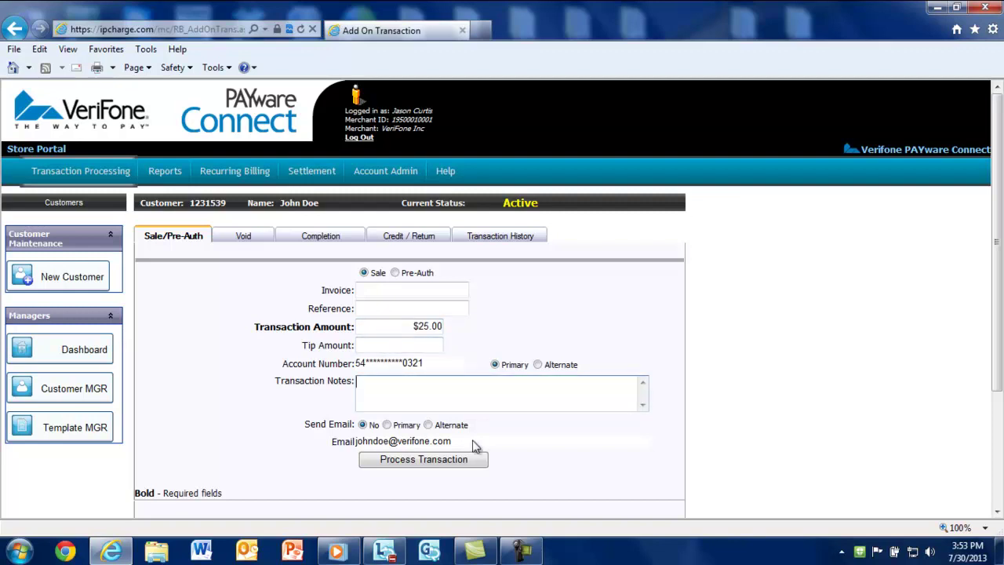
pyautogui.write('PowerAde drink')
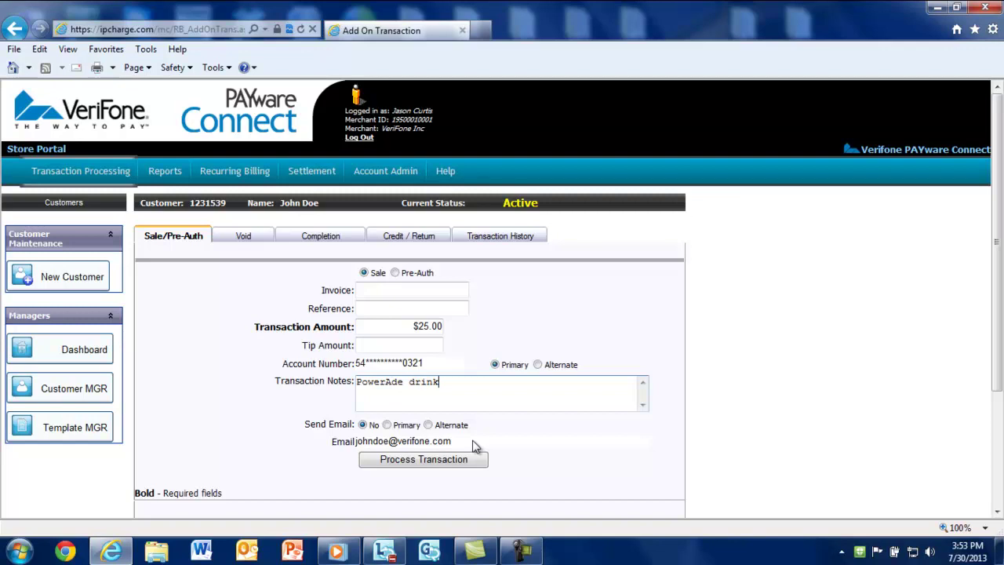
pyautogui.click(436, 328)
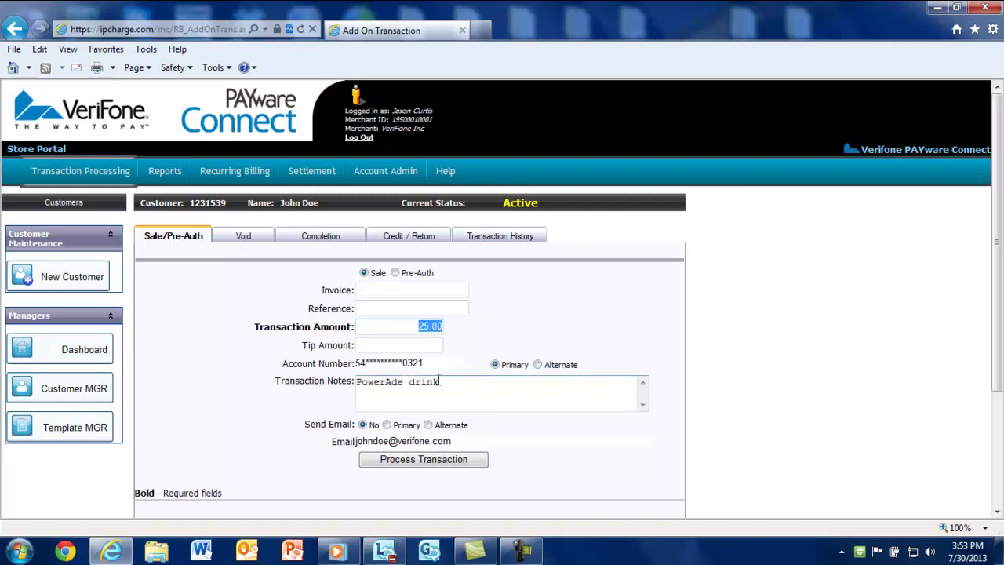
pyautogui.write('25.99')
pyautogui.press('Tab')
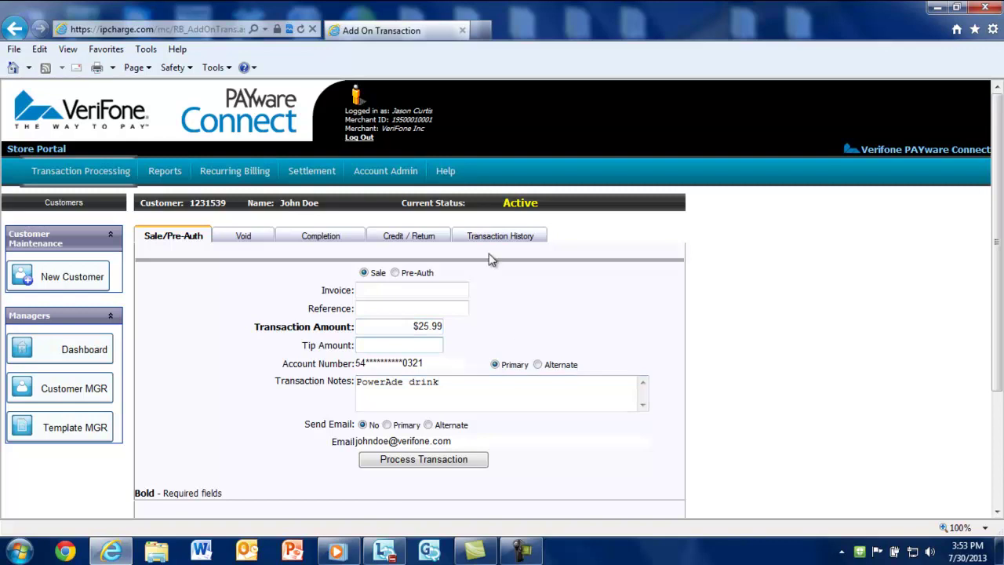
# - Review the customer's Transaction History, then go back to the 34-contract Active Contracts list
pyautogui.click(502, 240)
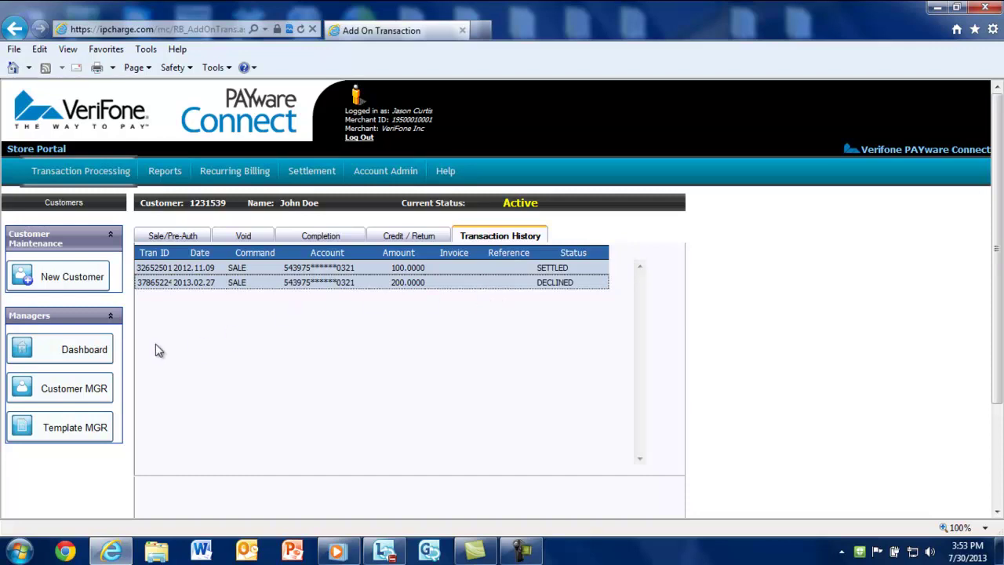
pyautogui.click(71, 351)
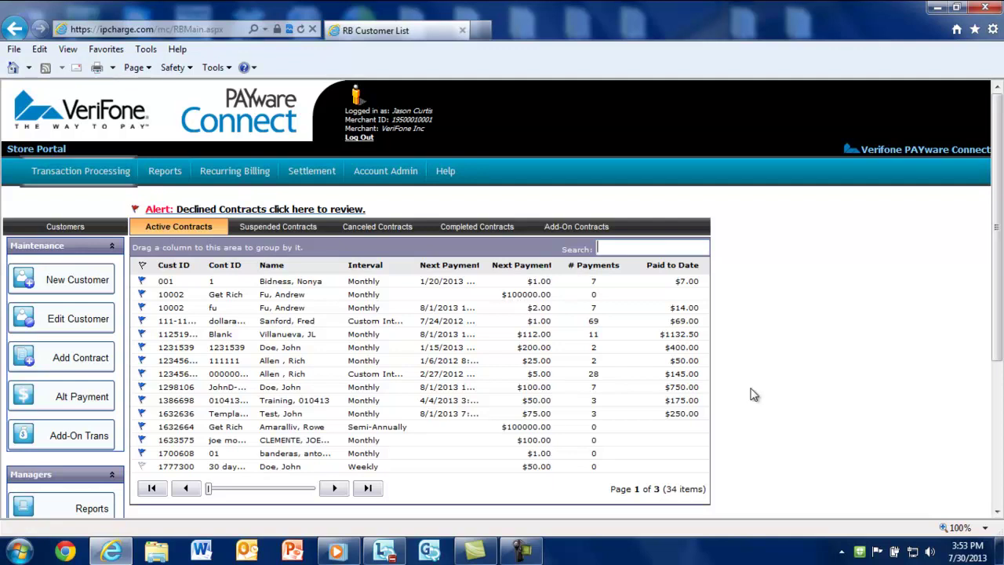
# - Apply one $200.00 Cash alternate payment to the monthly contract, moving its next payment to 2/15/2013
pyautogui.click(297, 349)
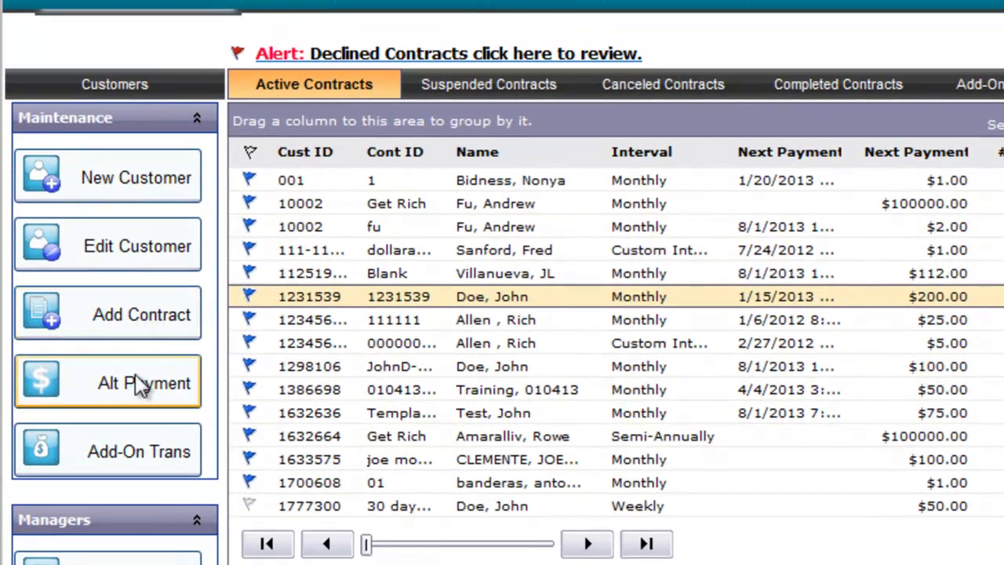
pyautogui.click(134, 374)
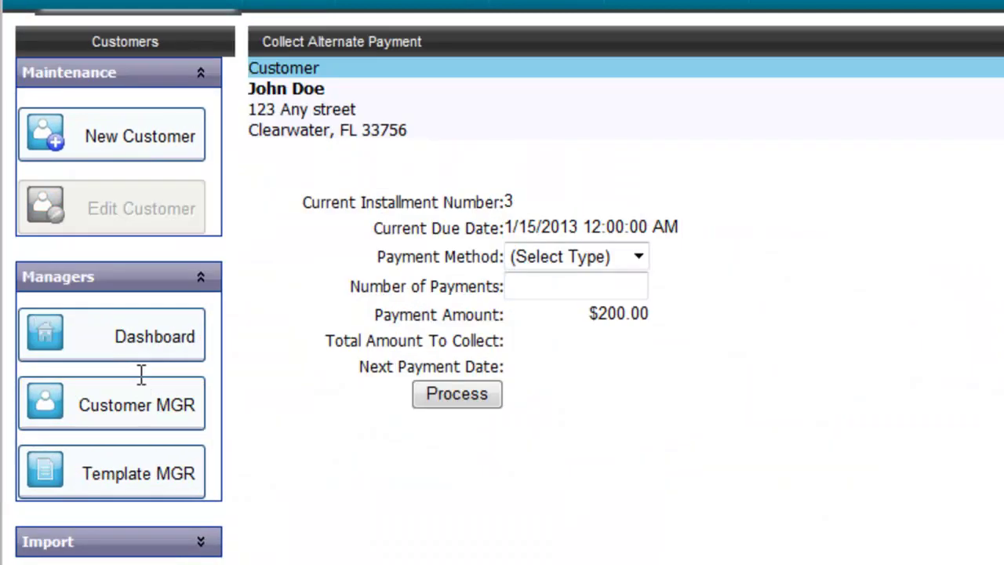
pyautogui.click(640, 255)
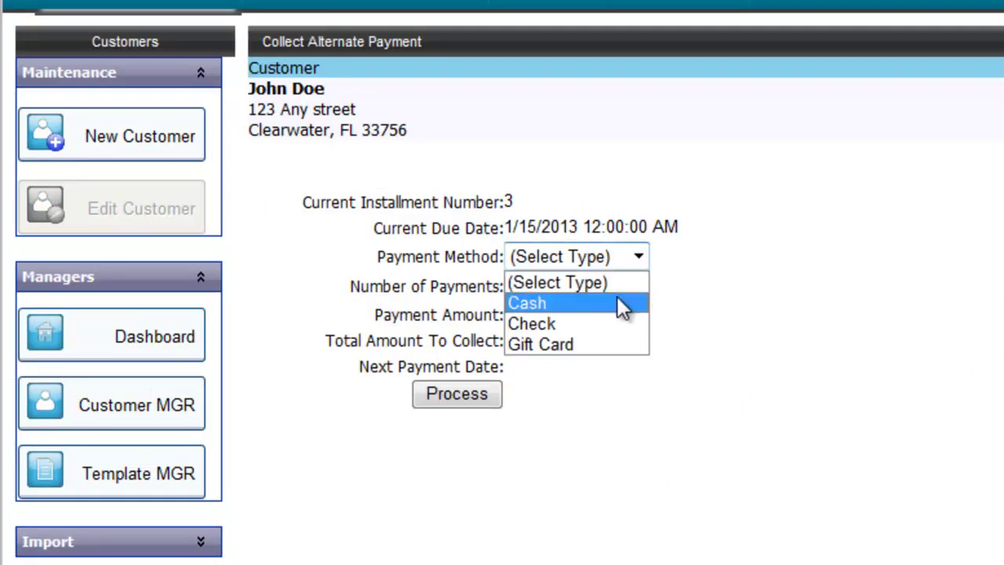
pyautogui.click(617, 296)
pyautogui.click(623, 287)
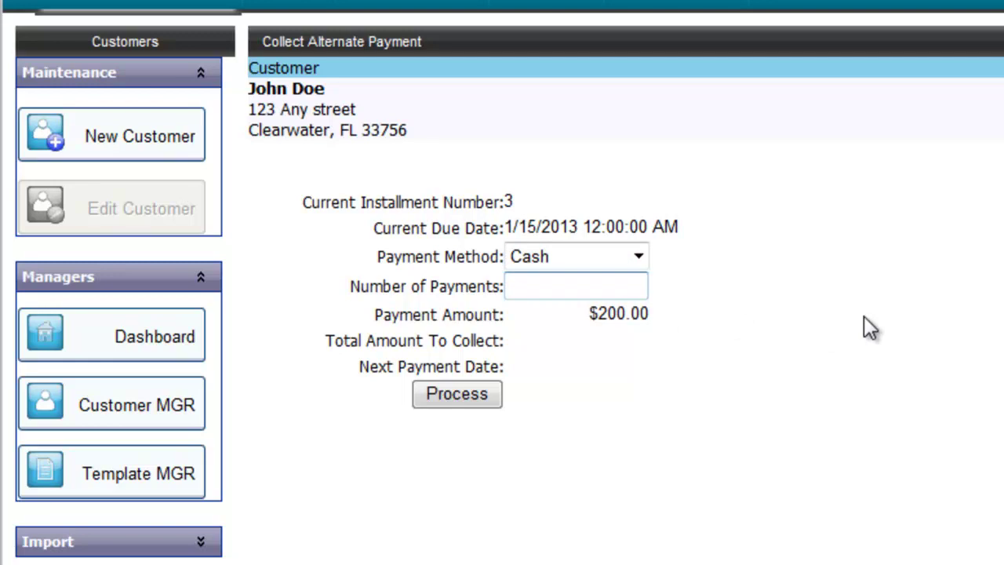
pyautogui.write('1')
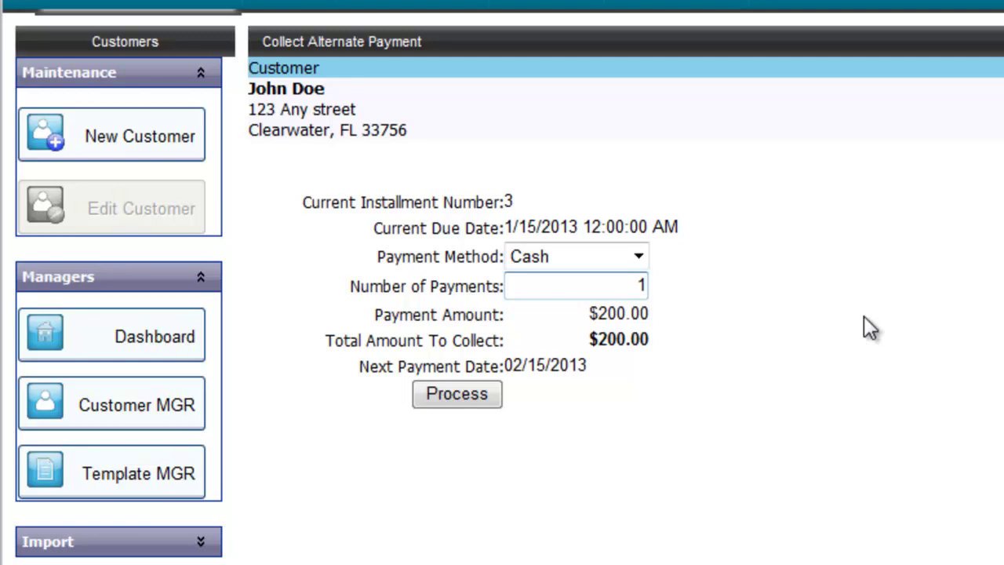
pyautogui.click(480, 398)
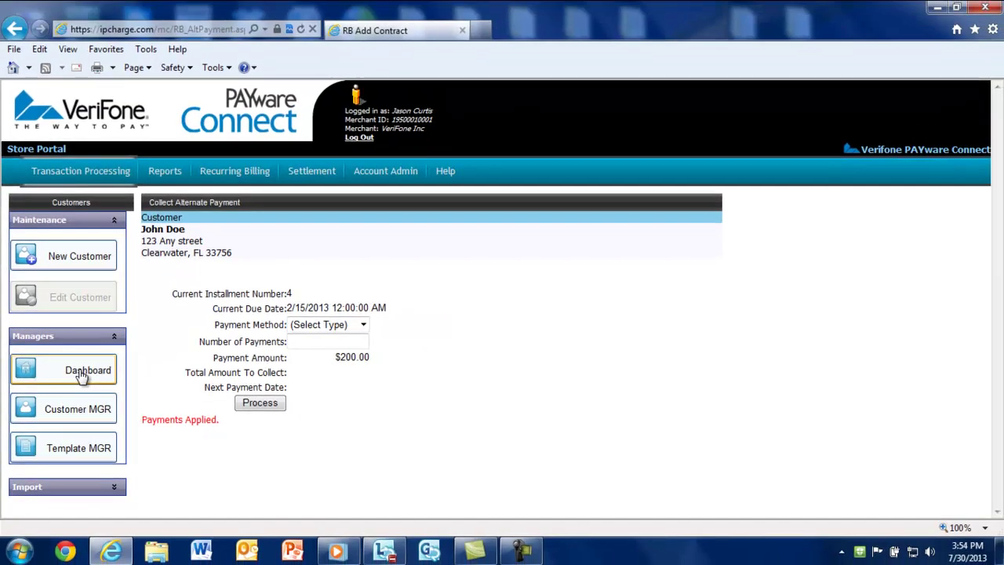
pyautogui.click(82, 375)
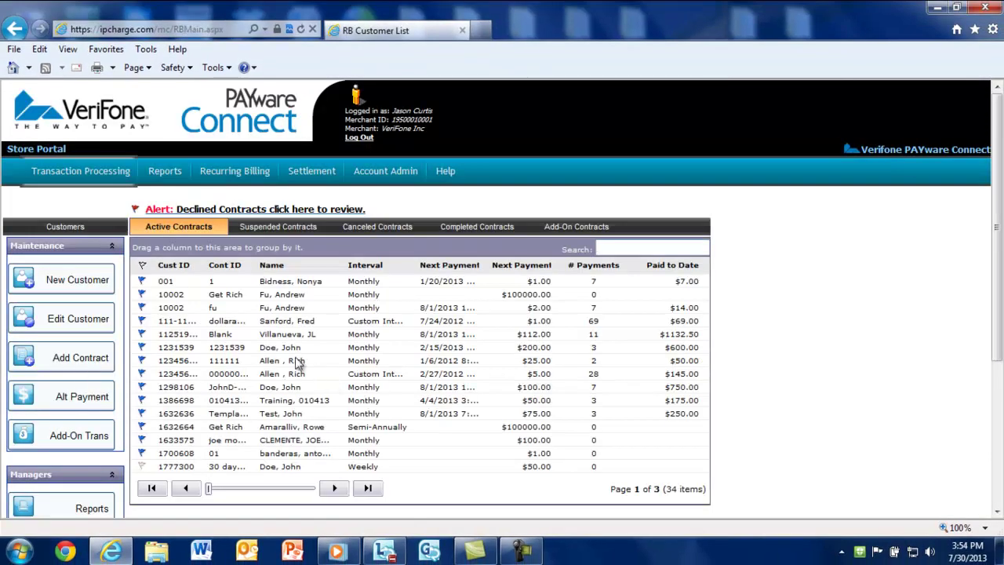
pyautogui.click(292, 349)
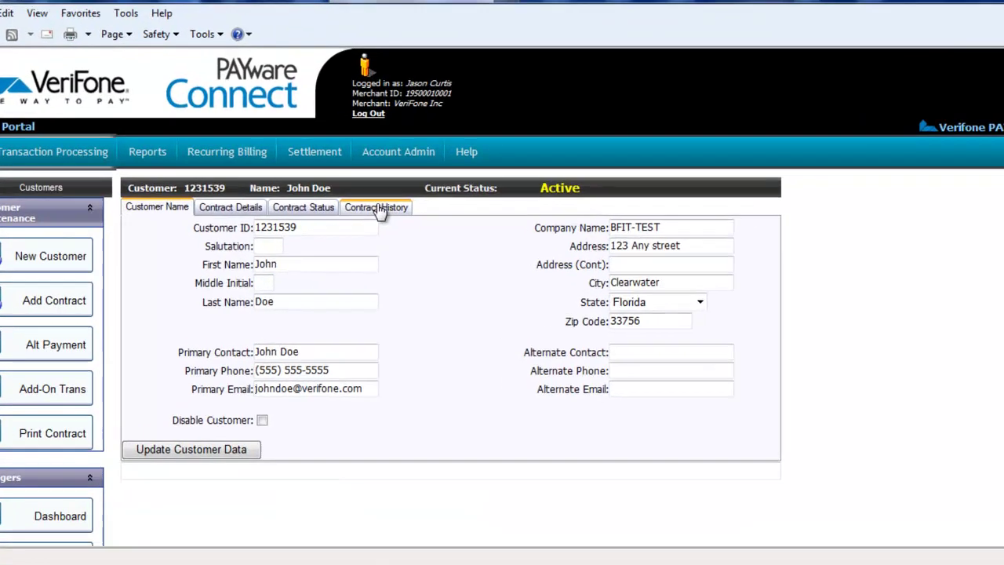
pyautogui.click(383, 219)
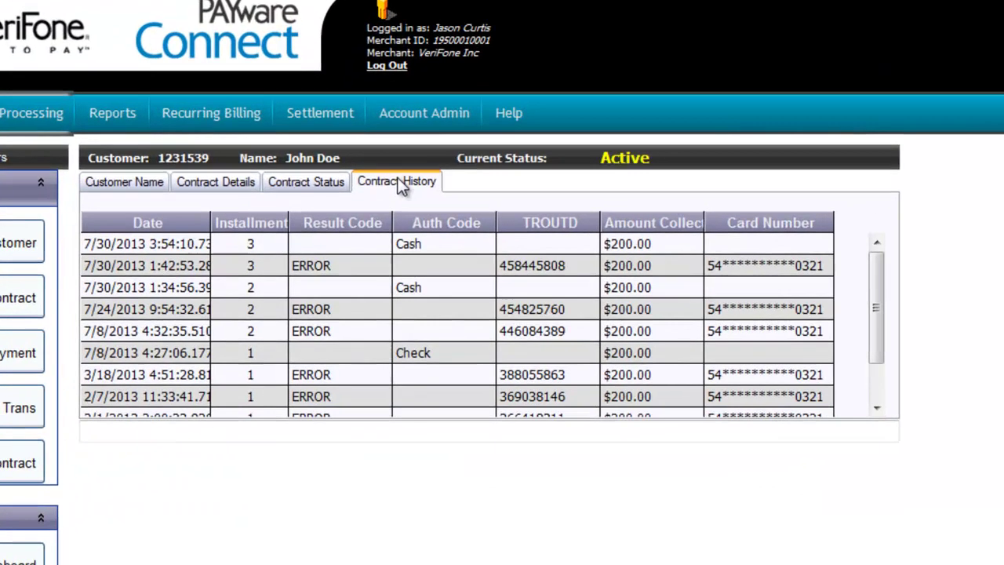
pyautogui.click(408, 243)
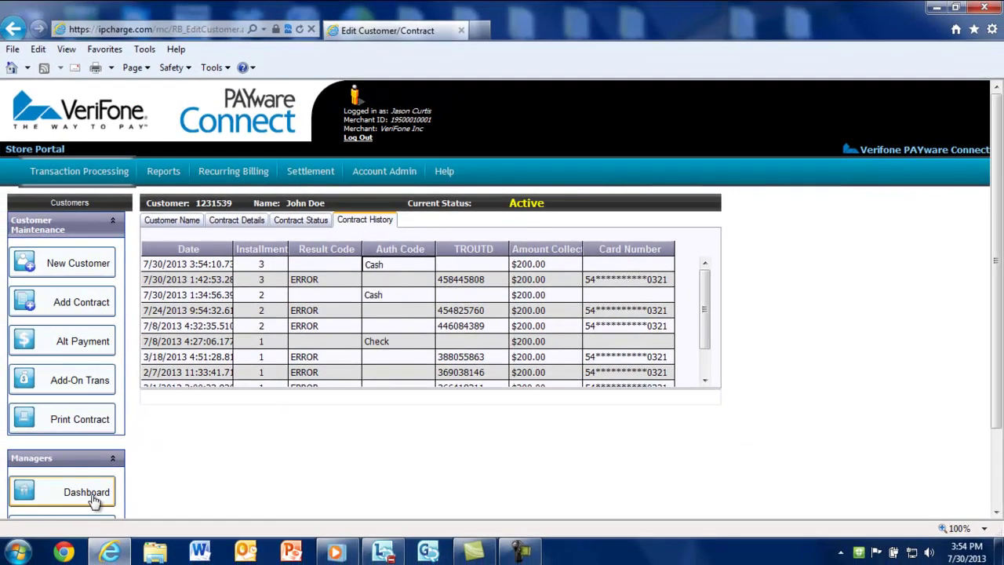
pyautogui.click(91, 501)
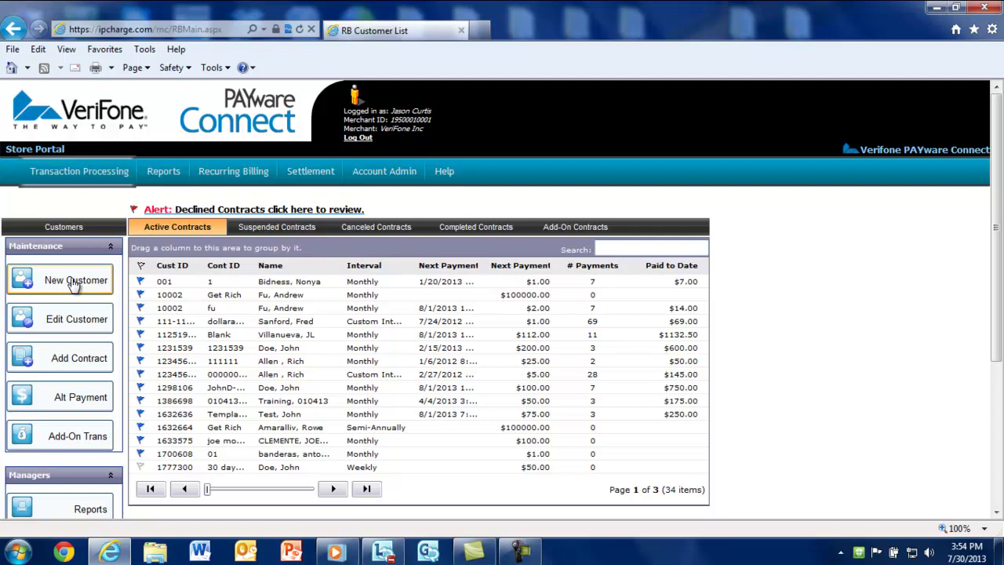
# - Start a new customer with first name 'Add On' and last name 'Test'
pyautogui.click(75, 284)
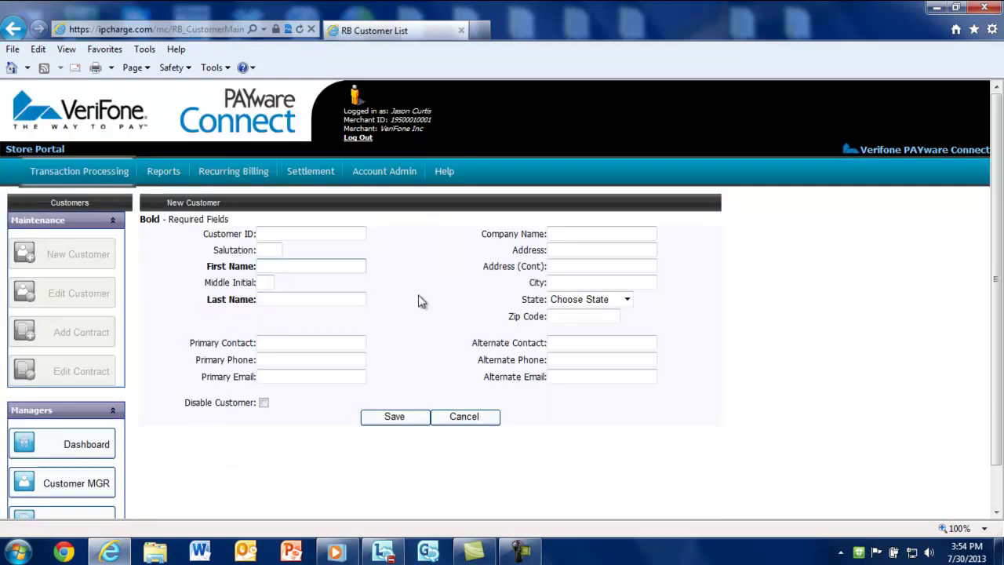
pyautogui.write('Add On')
pyautogui.press('Tab')
pyautogui.press('Tab')
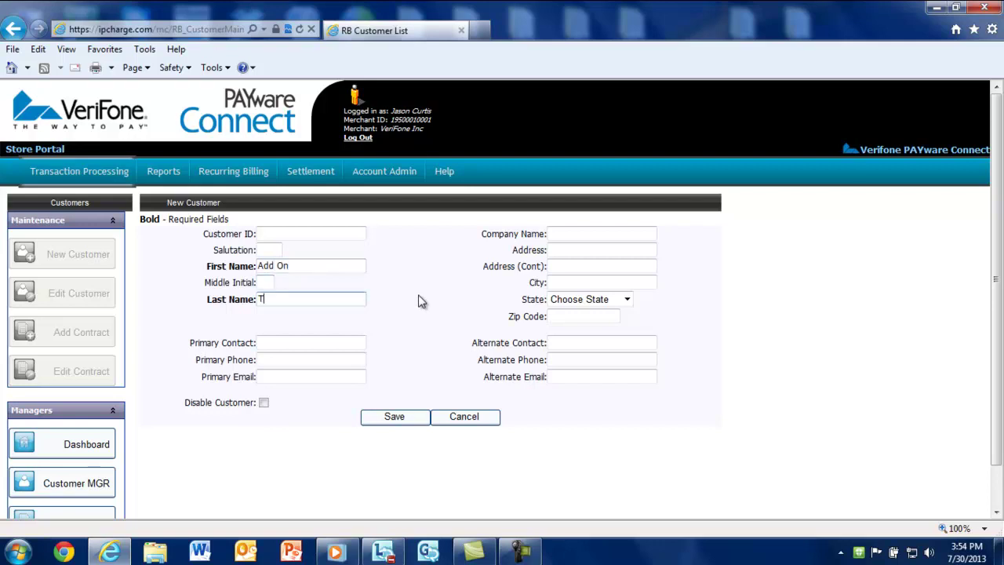
pyautogui.write('est')
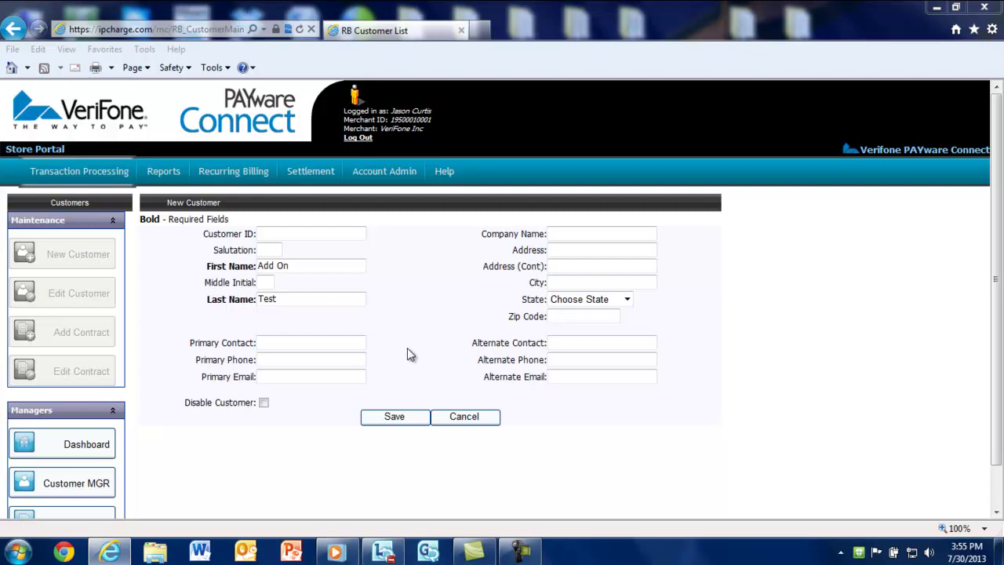
# - Save the new customer and enter the add-on contract's Contract ID
pyautogui.click(394, 417)
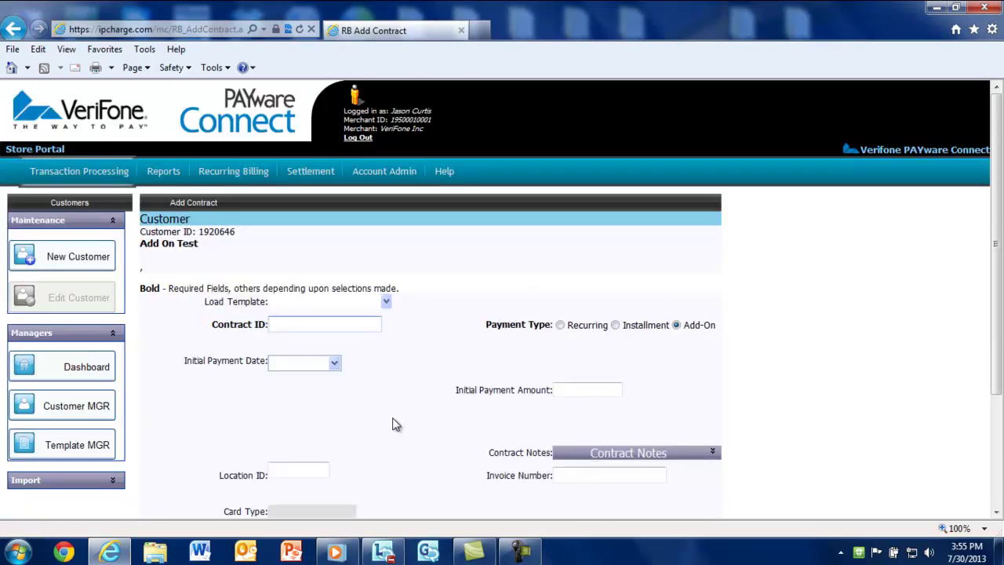
pyautogui.scroll(-1, 395, 415)
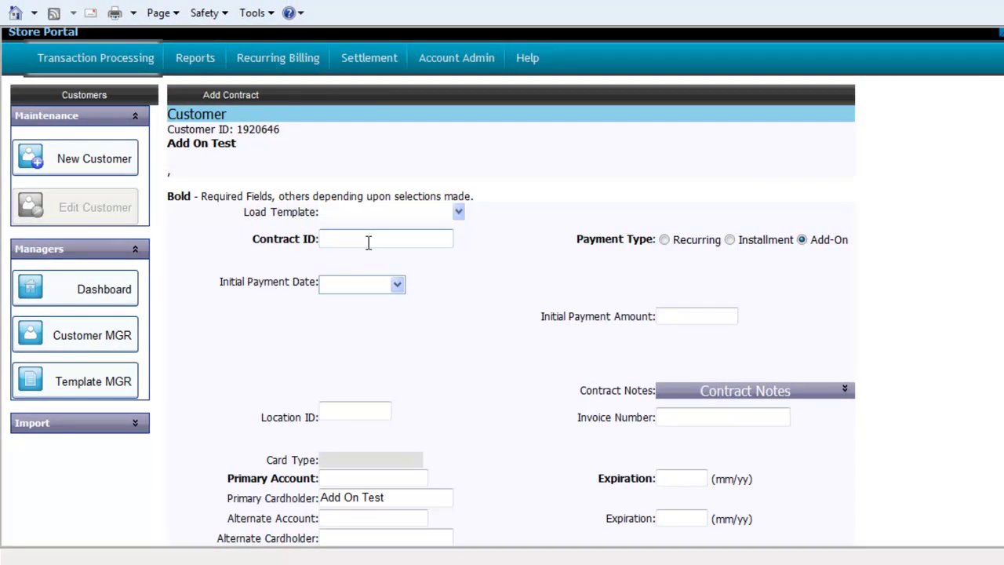
pyautogui.click(368, 242)
pyautogui.write('Bob Mechanic - 1234')
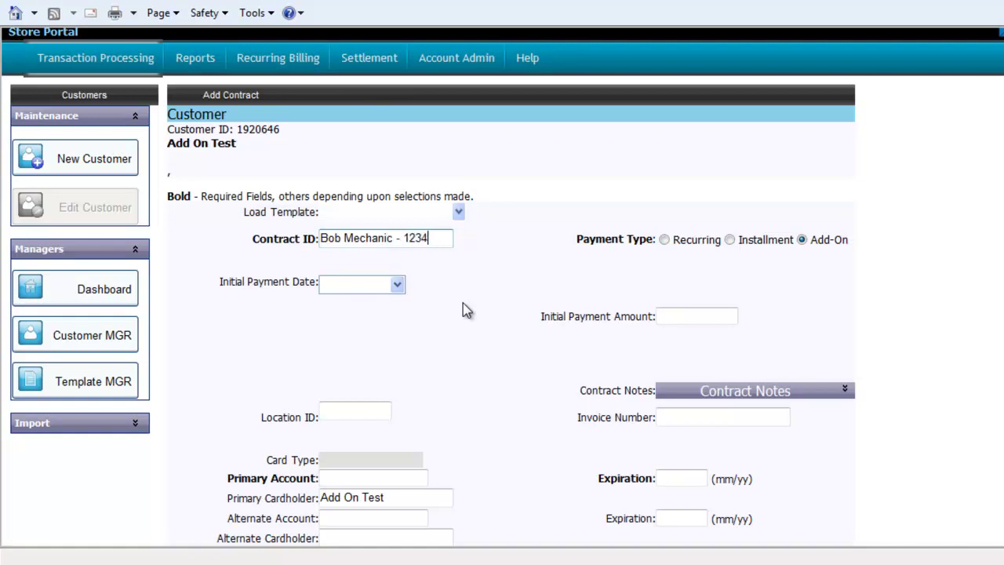
pyautogui.write('5')
# - Enter the MasterCard account number and expiry, choose Approval Email and Declined Email notices, and save the contract
pyautogui.scroll(-2, 463, 309)
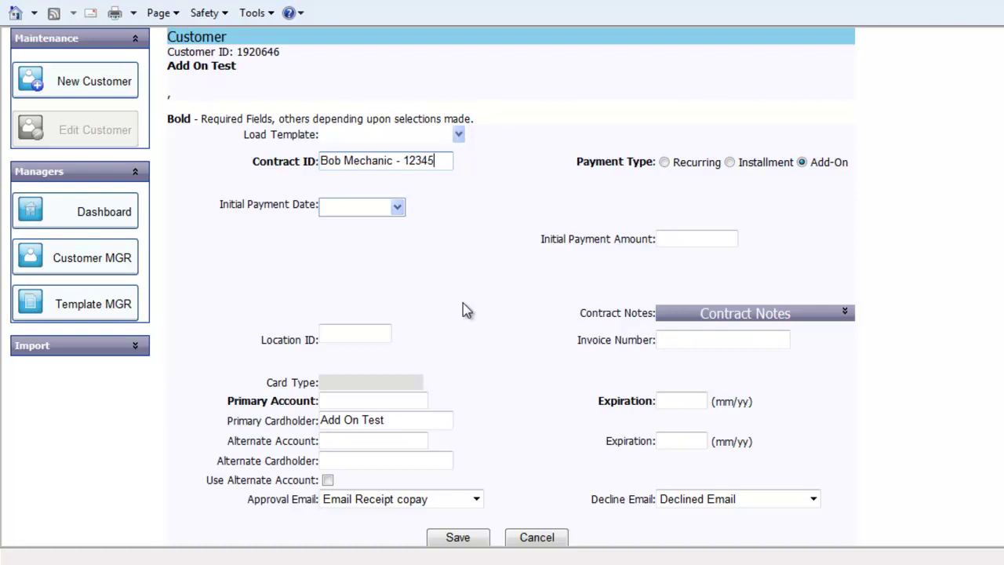
pyautogui.scroll(-1, 462, 309)
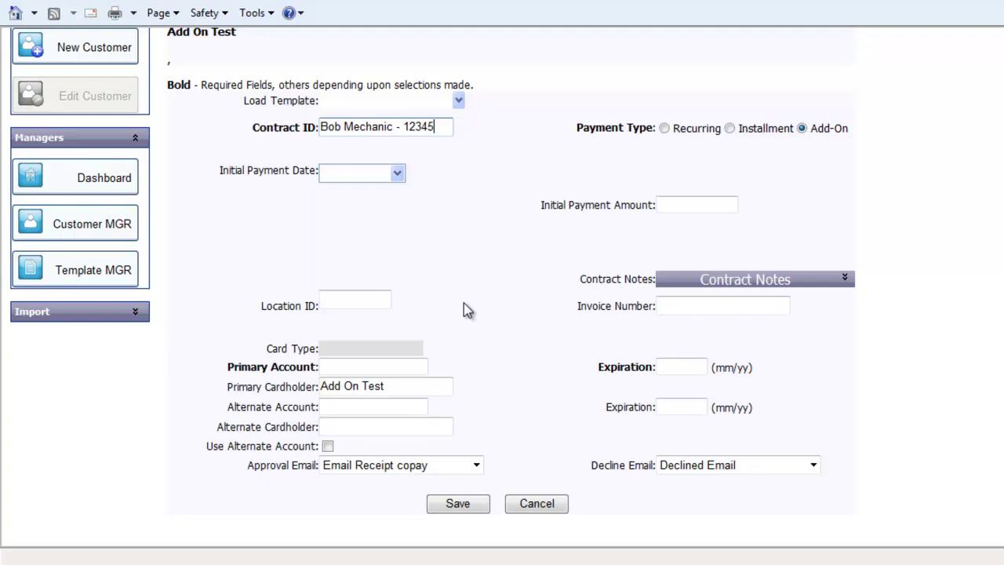
pyautogui.click(395, 364)
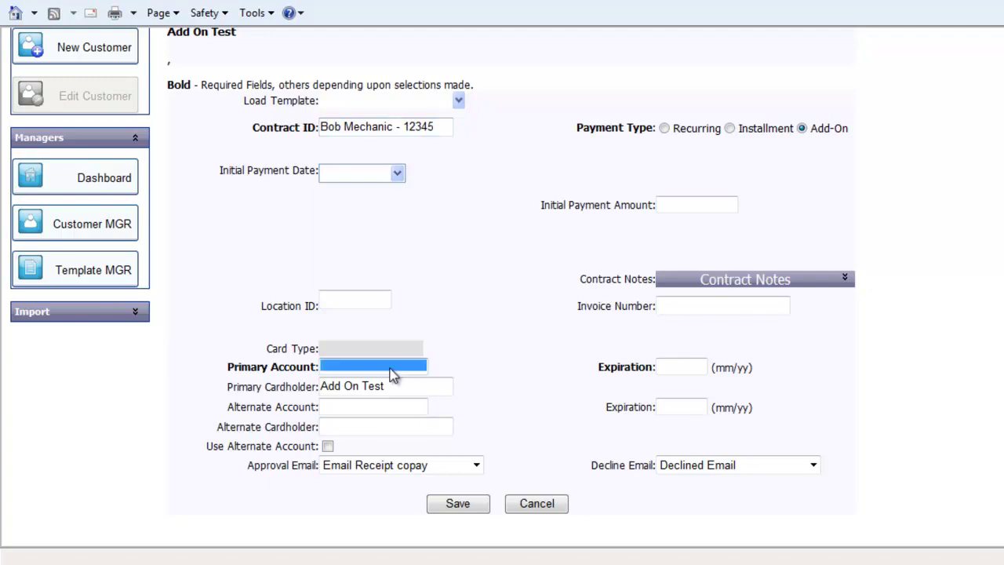
pyautogui.write('5439')
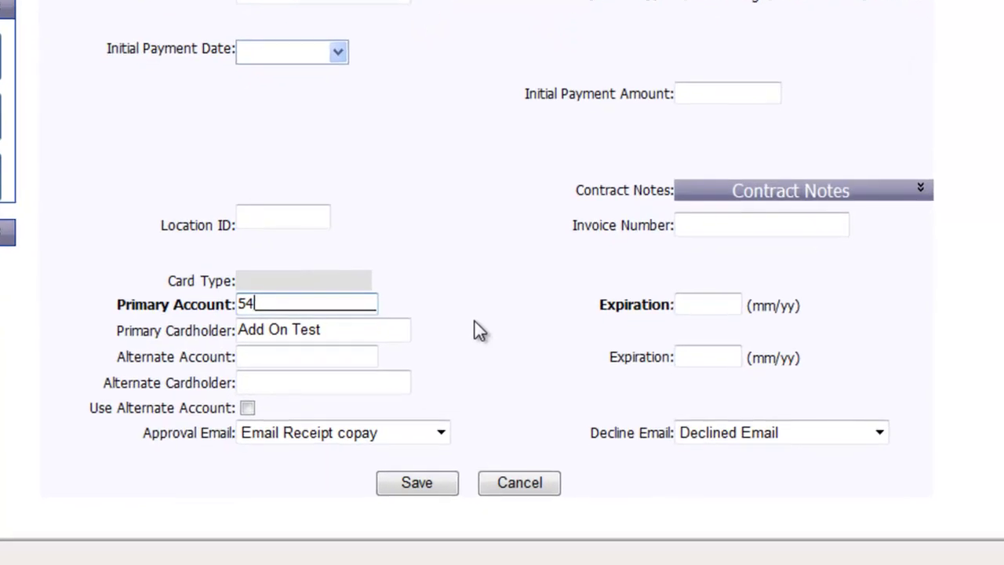
pyautogui.write('12345678')
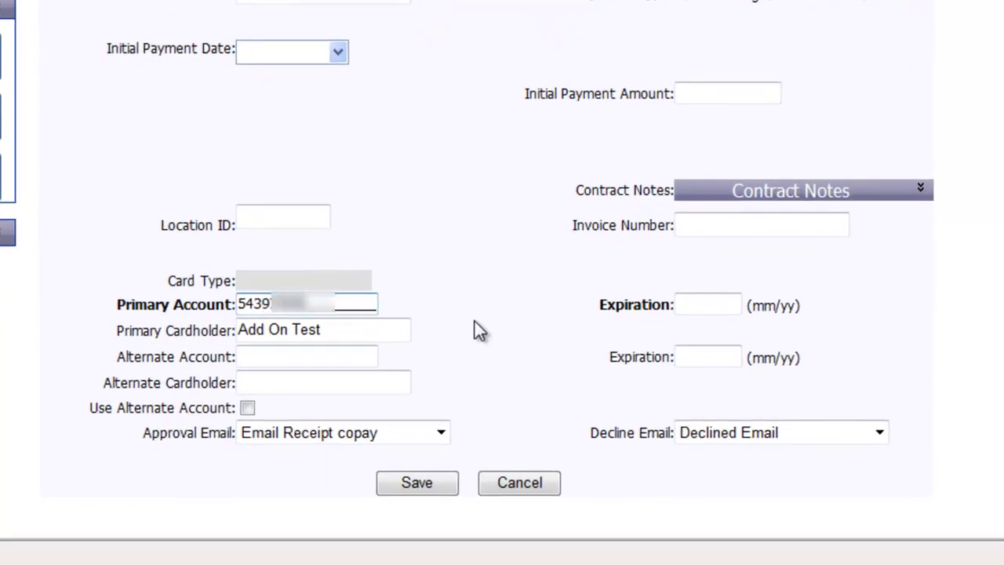
pyautogui.write('0321')
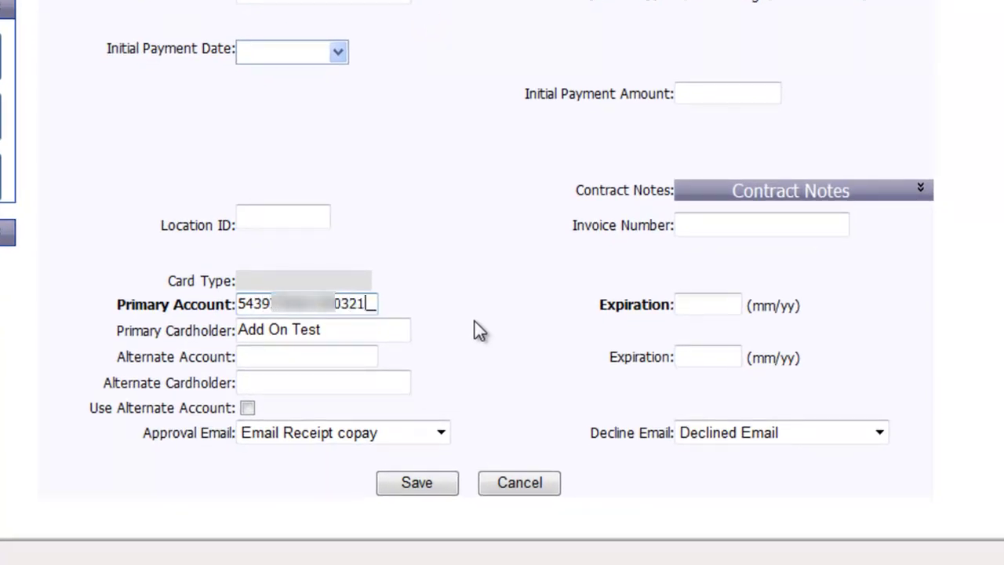
pyautogui.press('Tab')
pyautogui.write('1215')
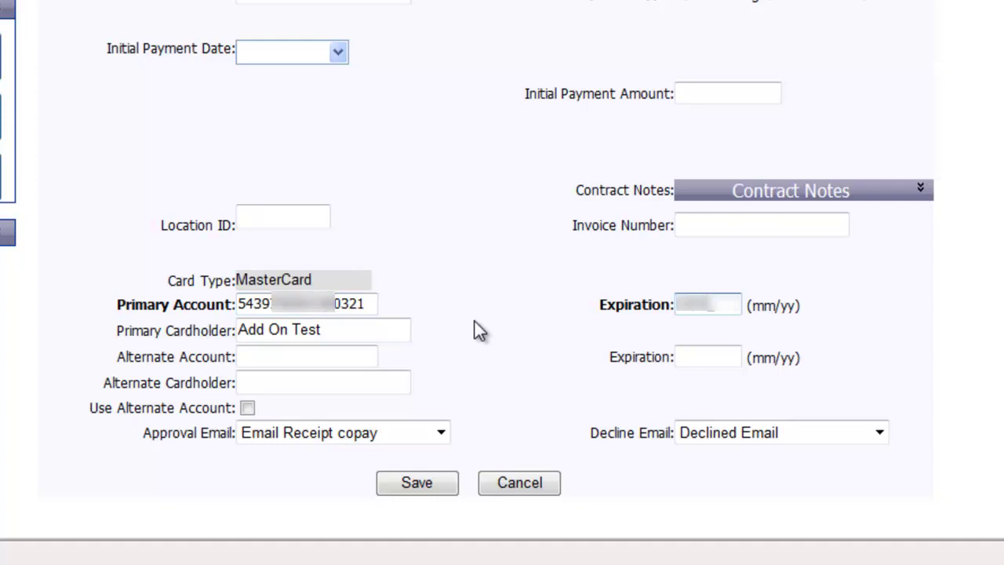
pyautogui.click(423, 433)
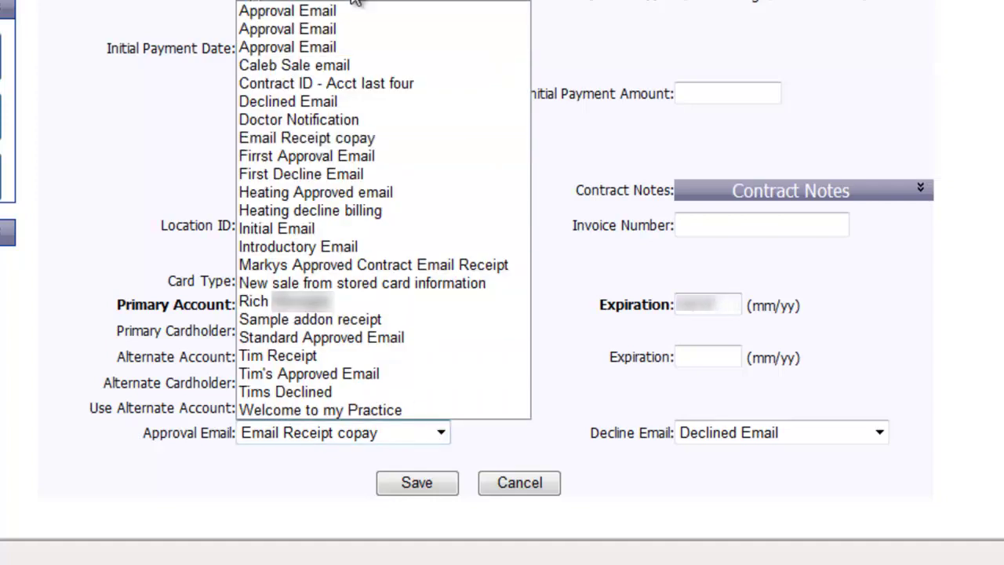
pyautogui.click(389, 26)
pyautogui.click(807, 430)
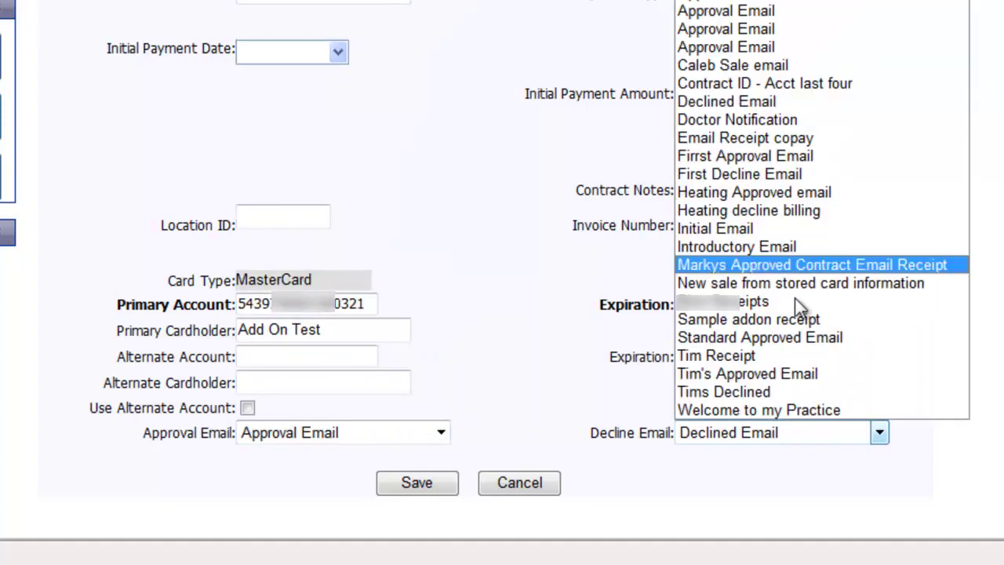
pyautogui.click(789, 97)
pyautogui.click(531, 373)
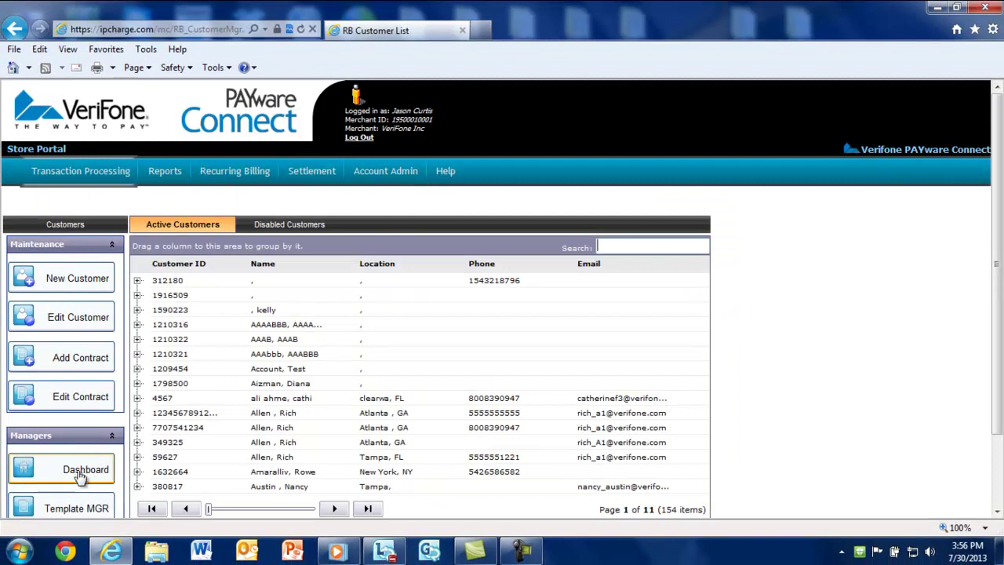
# - Open the $20.00 add-on contract's sale form and check its empty transaction history
pyautogui.click(75, 473)
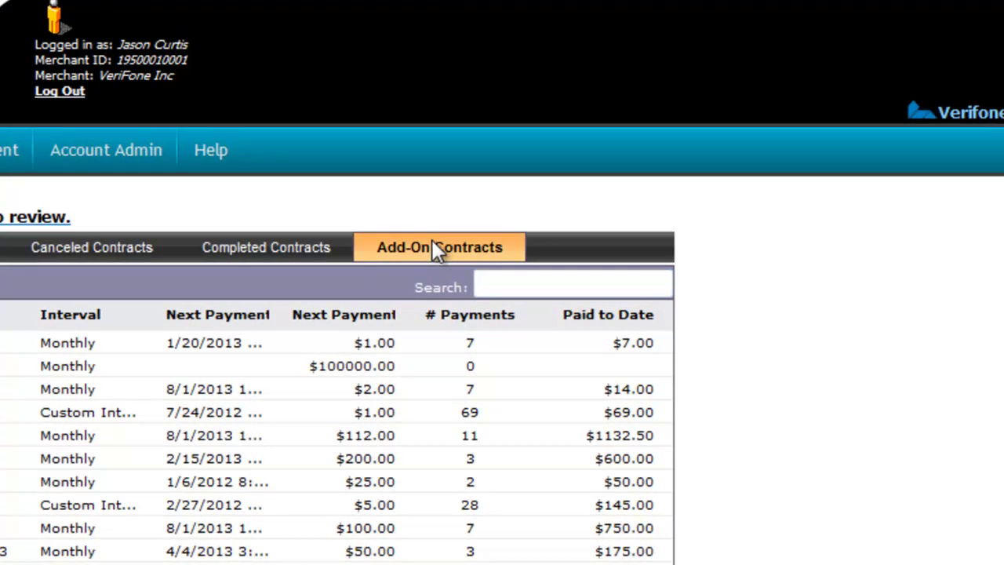
pyautogui.click(436, 249)
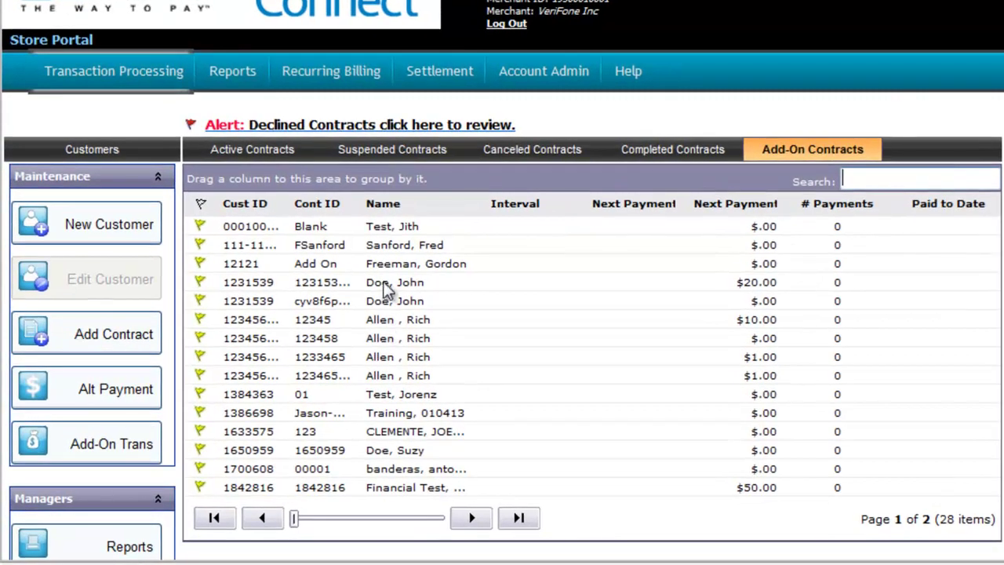
pyautogui.click(368, 289)
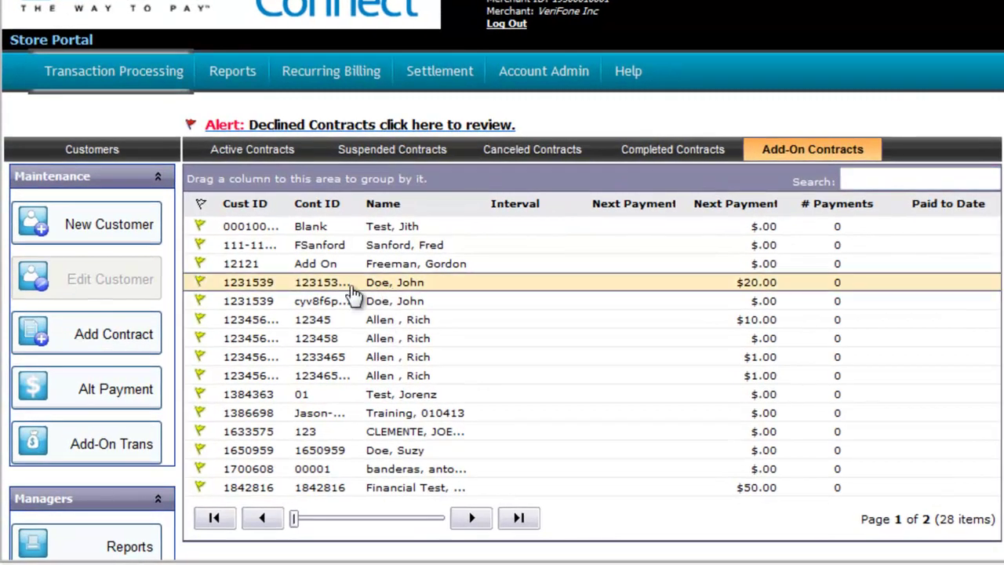
pyautogui.click(102, 446)
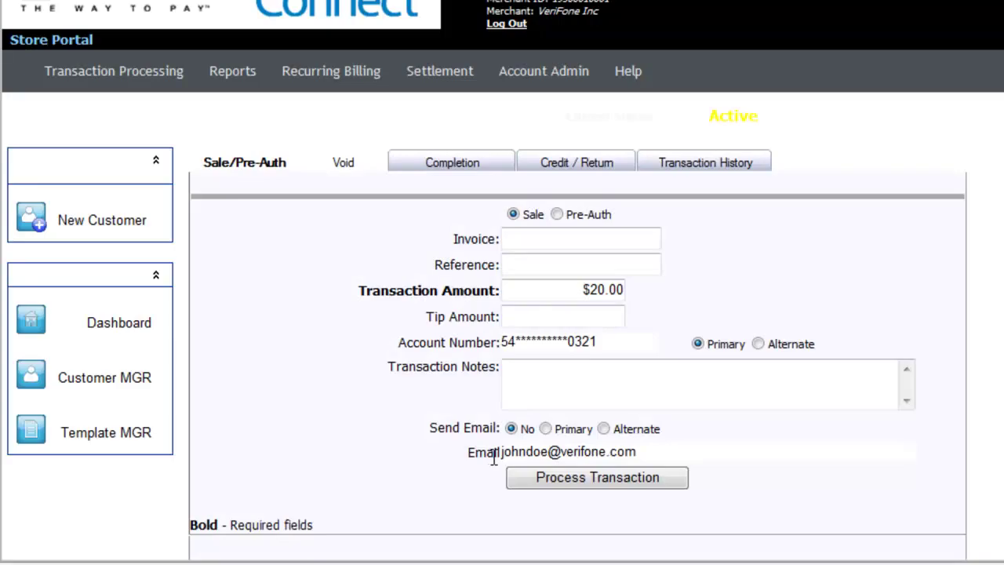
pyautogui.click(542, 381)
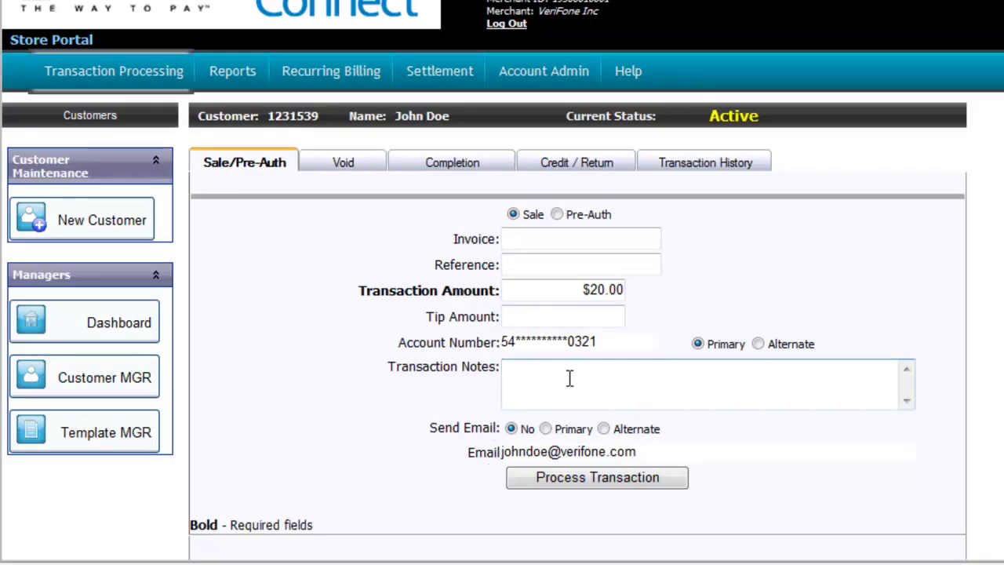
pyautogui.click(710, 164)
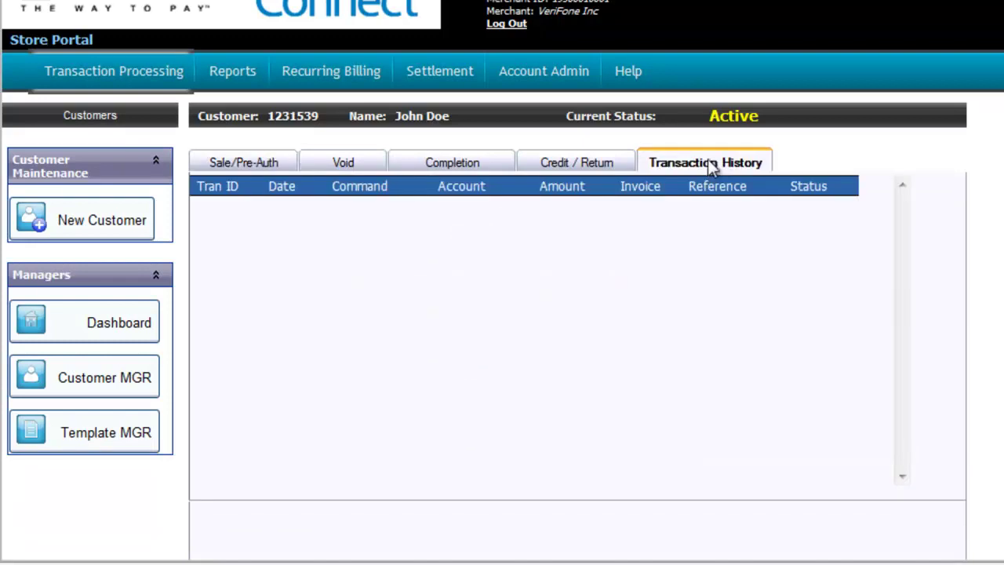
pyautogui.click(271, 163)
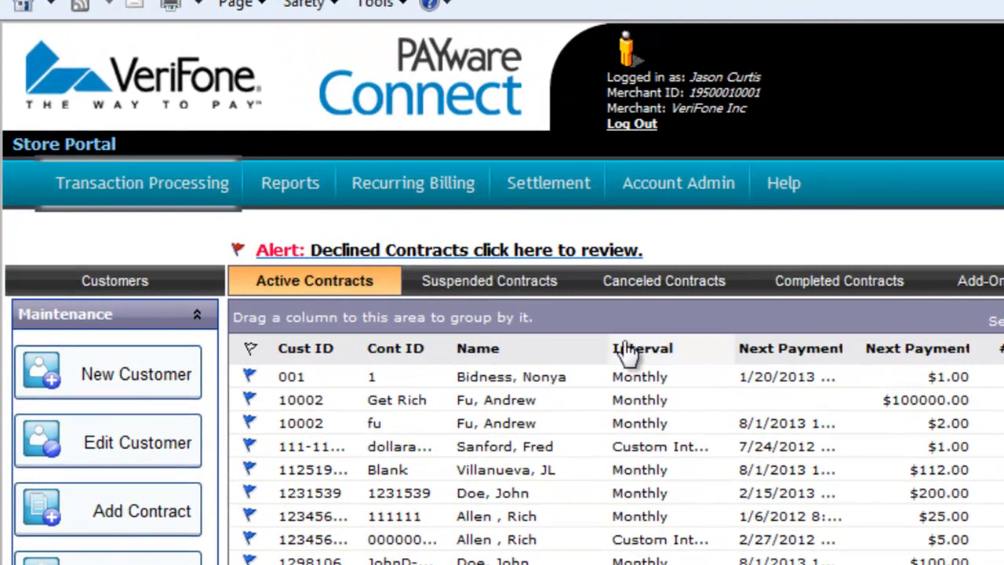
pyautogui.click(443, 259)
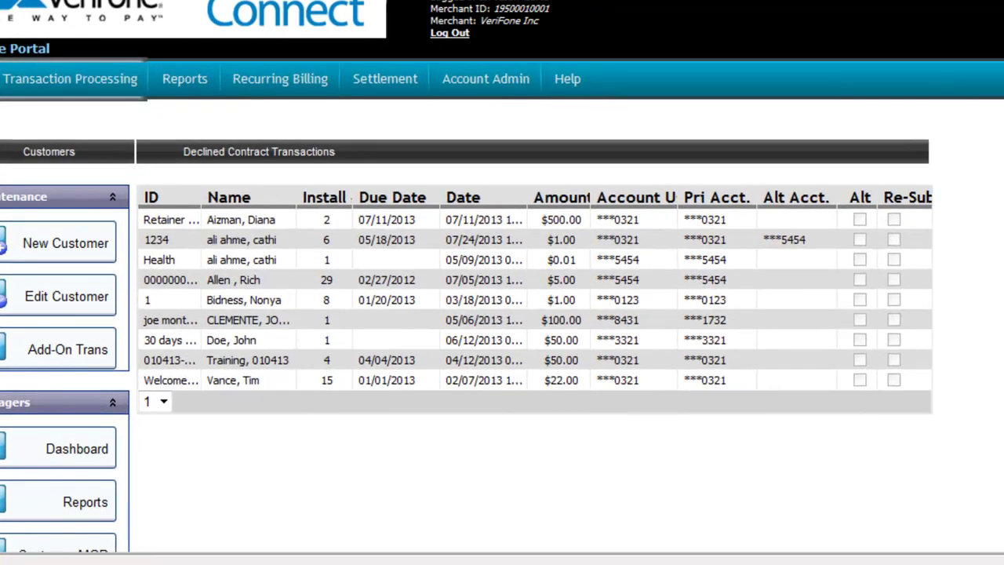
pyautogui.click(432, 225)
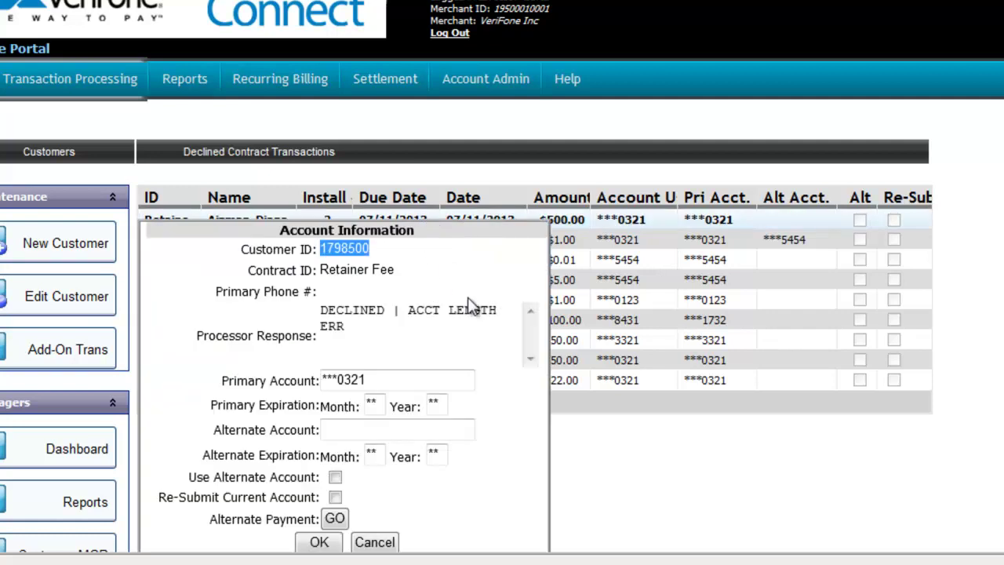
pyautogui.scroll(-1, 497, 366)
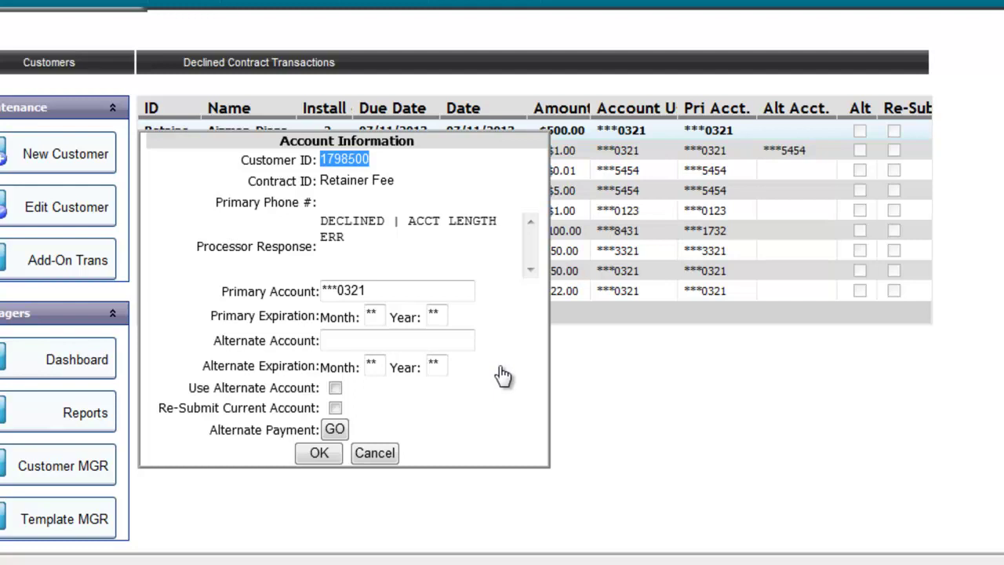
pyautogui.click(335, 387)
pyautogui.click(345, 339)
pyautogui.click(335, 407)
pyautogui.click(335, 388)
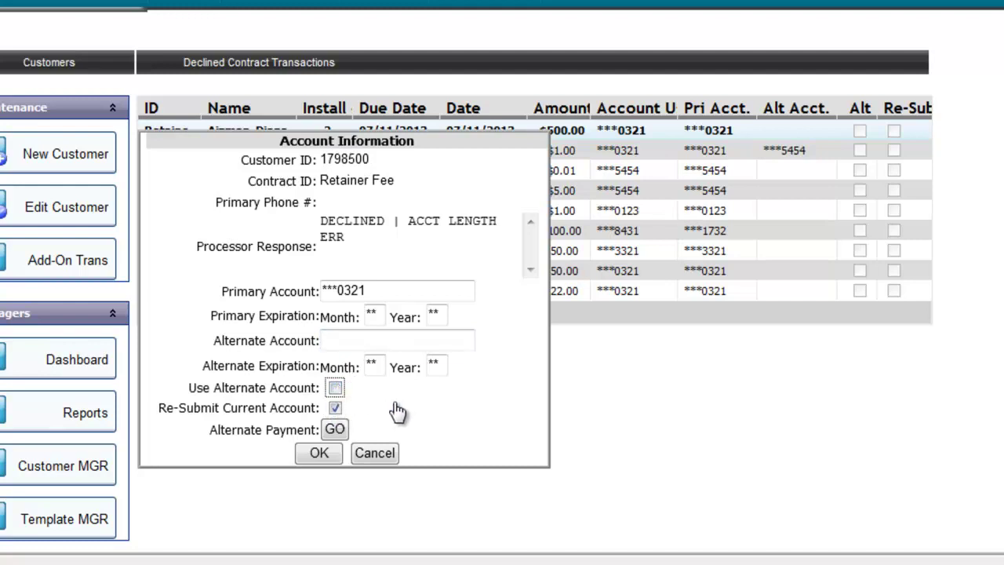
pyautogui.click(335, 431)
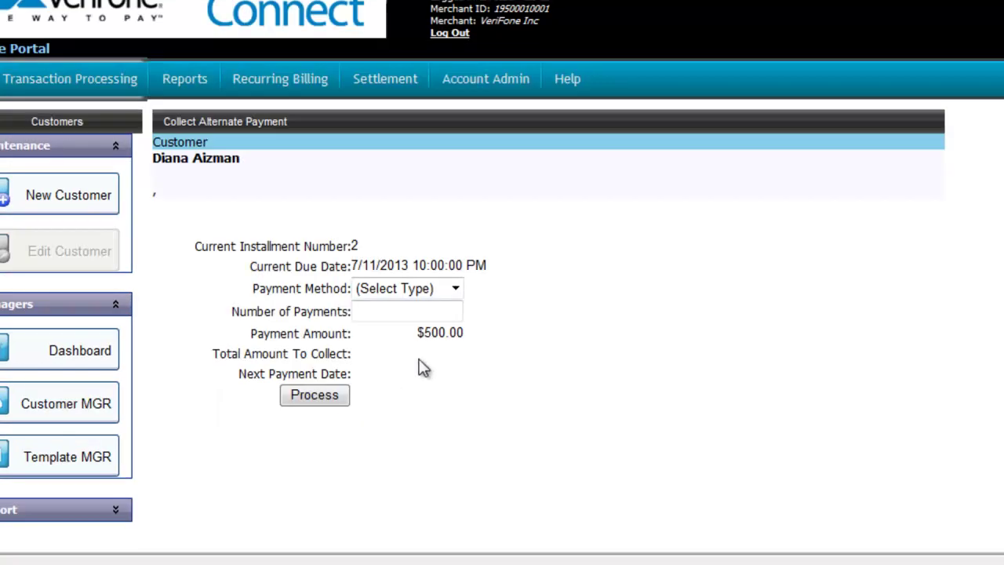
pyautogui.click(455, 290)
pyautogui.click(443, 328)
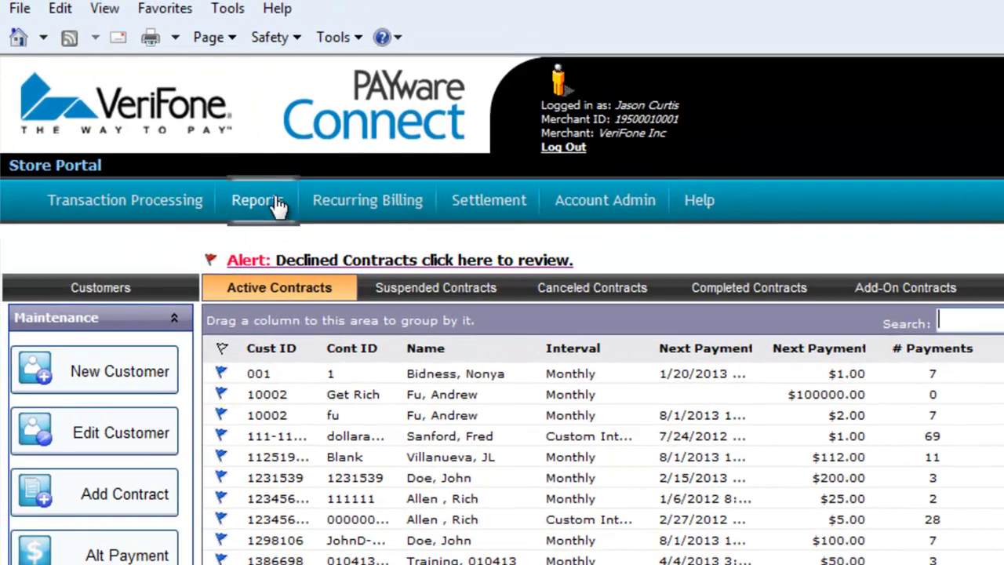
# - Run the Transaction Detail report for the 7/30/2013 date range
pyautogui.click(203, 81)
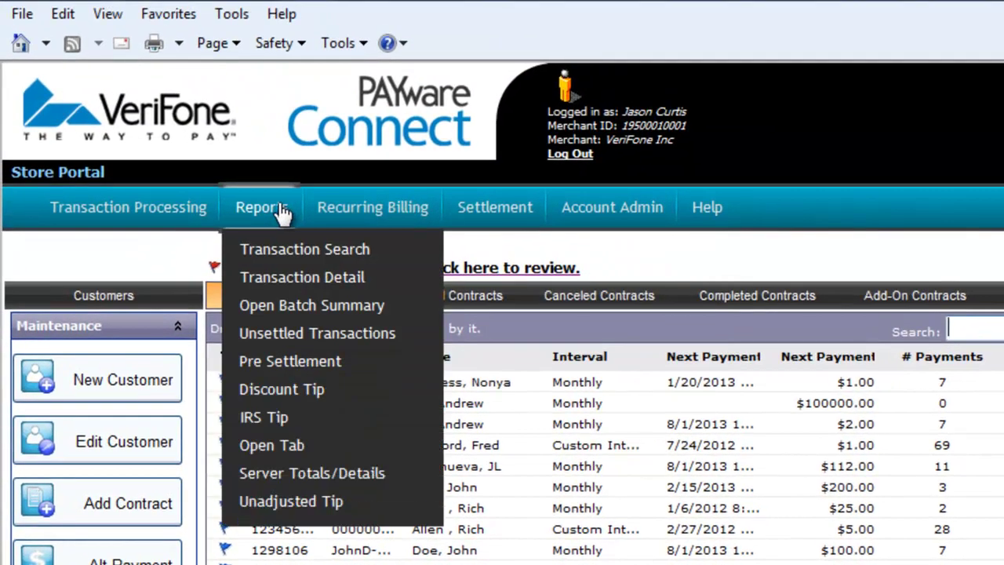
pyautogui.click(305, 280)
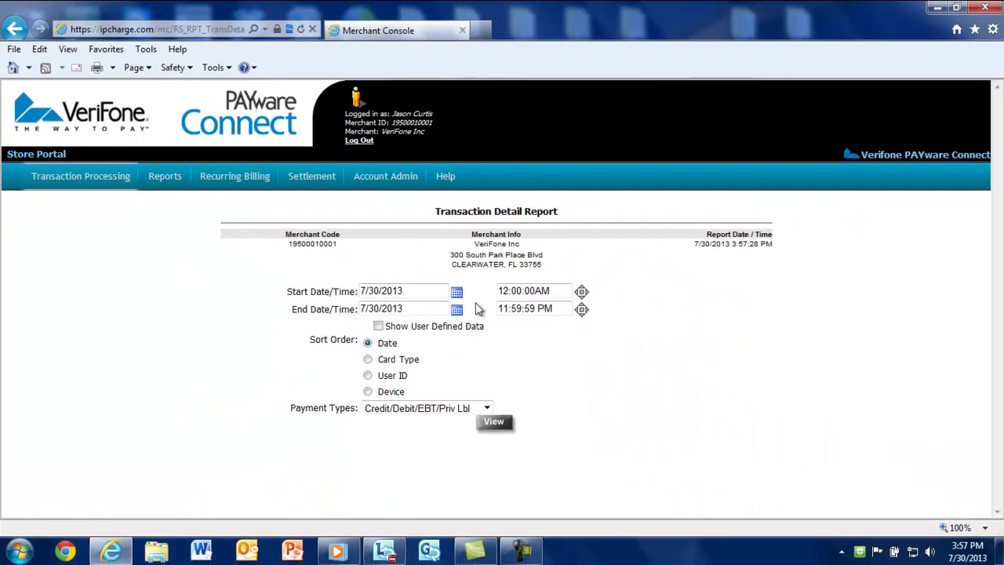
pyautogui.click(497, 422)
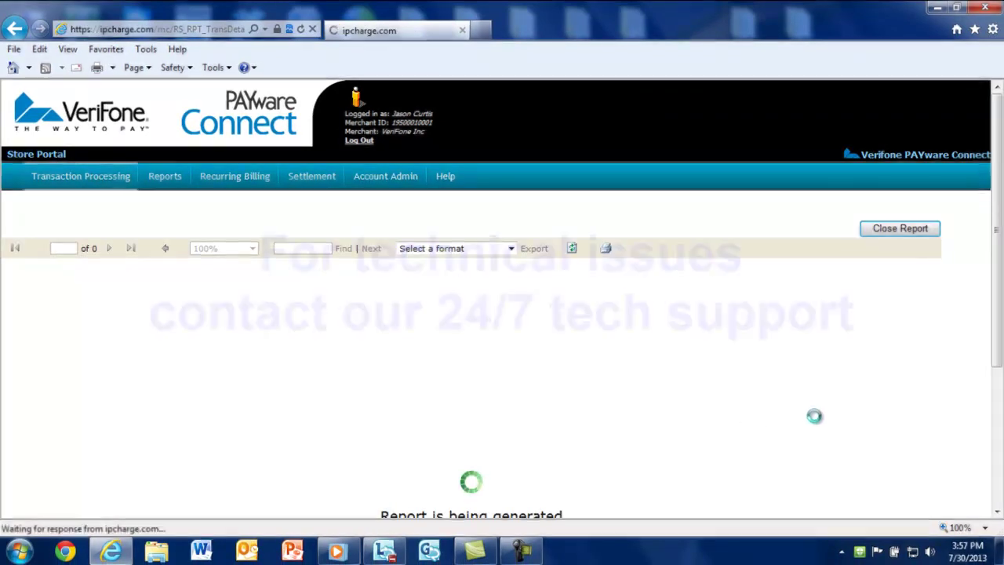